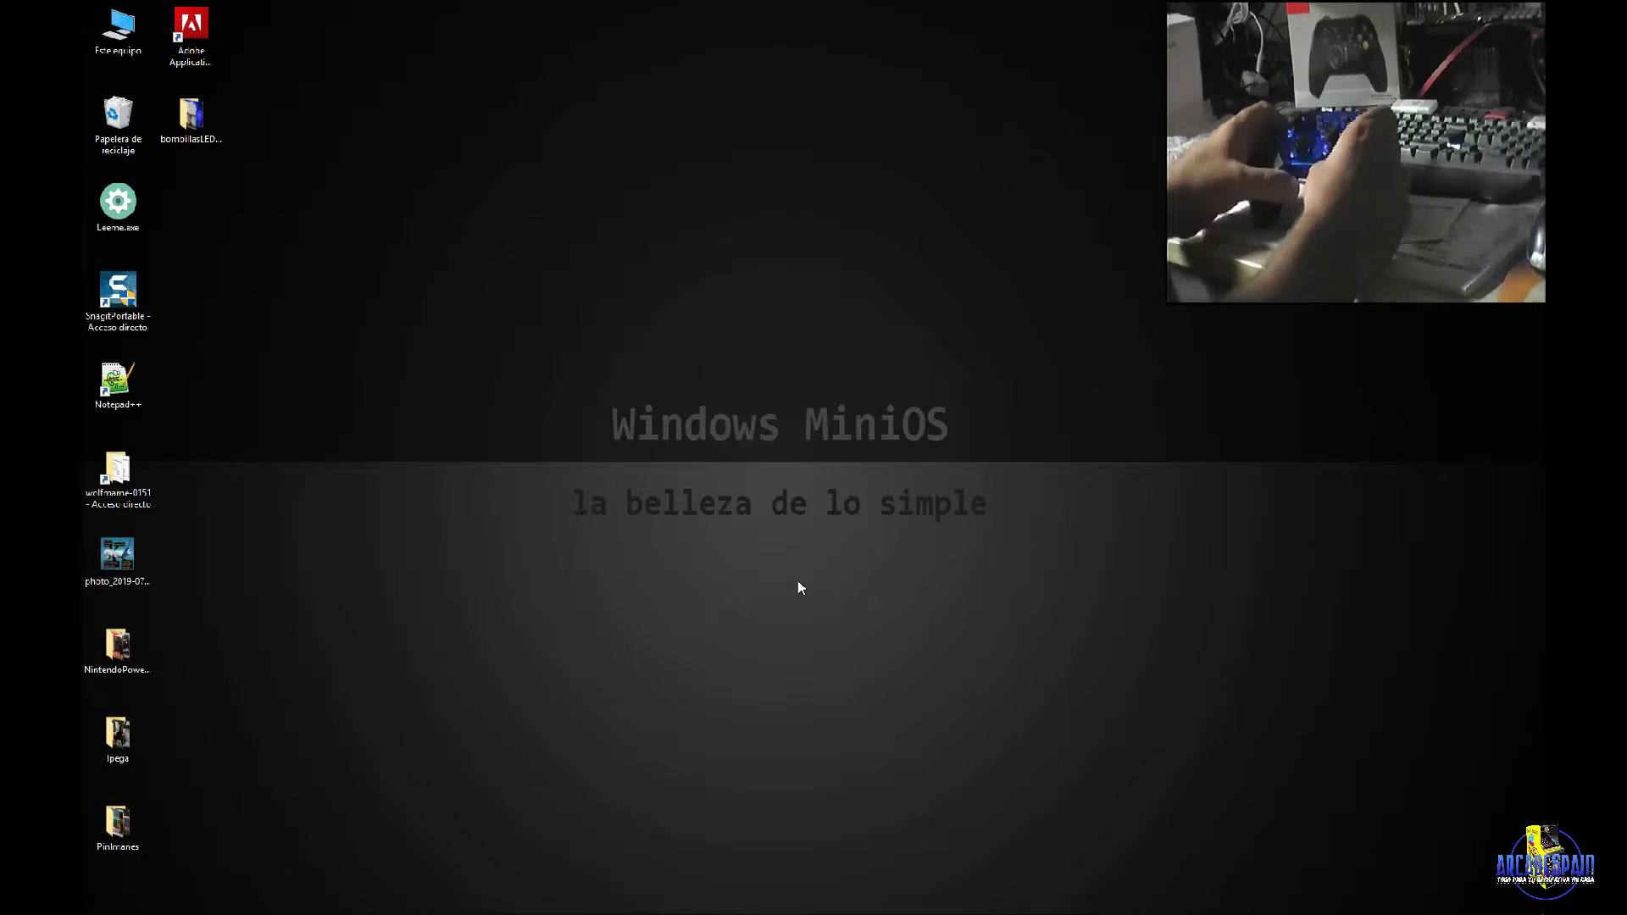
Find the Control Panel (Panel de control) with a search for "panel" and open it.
mouse_move(98, 910)
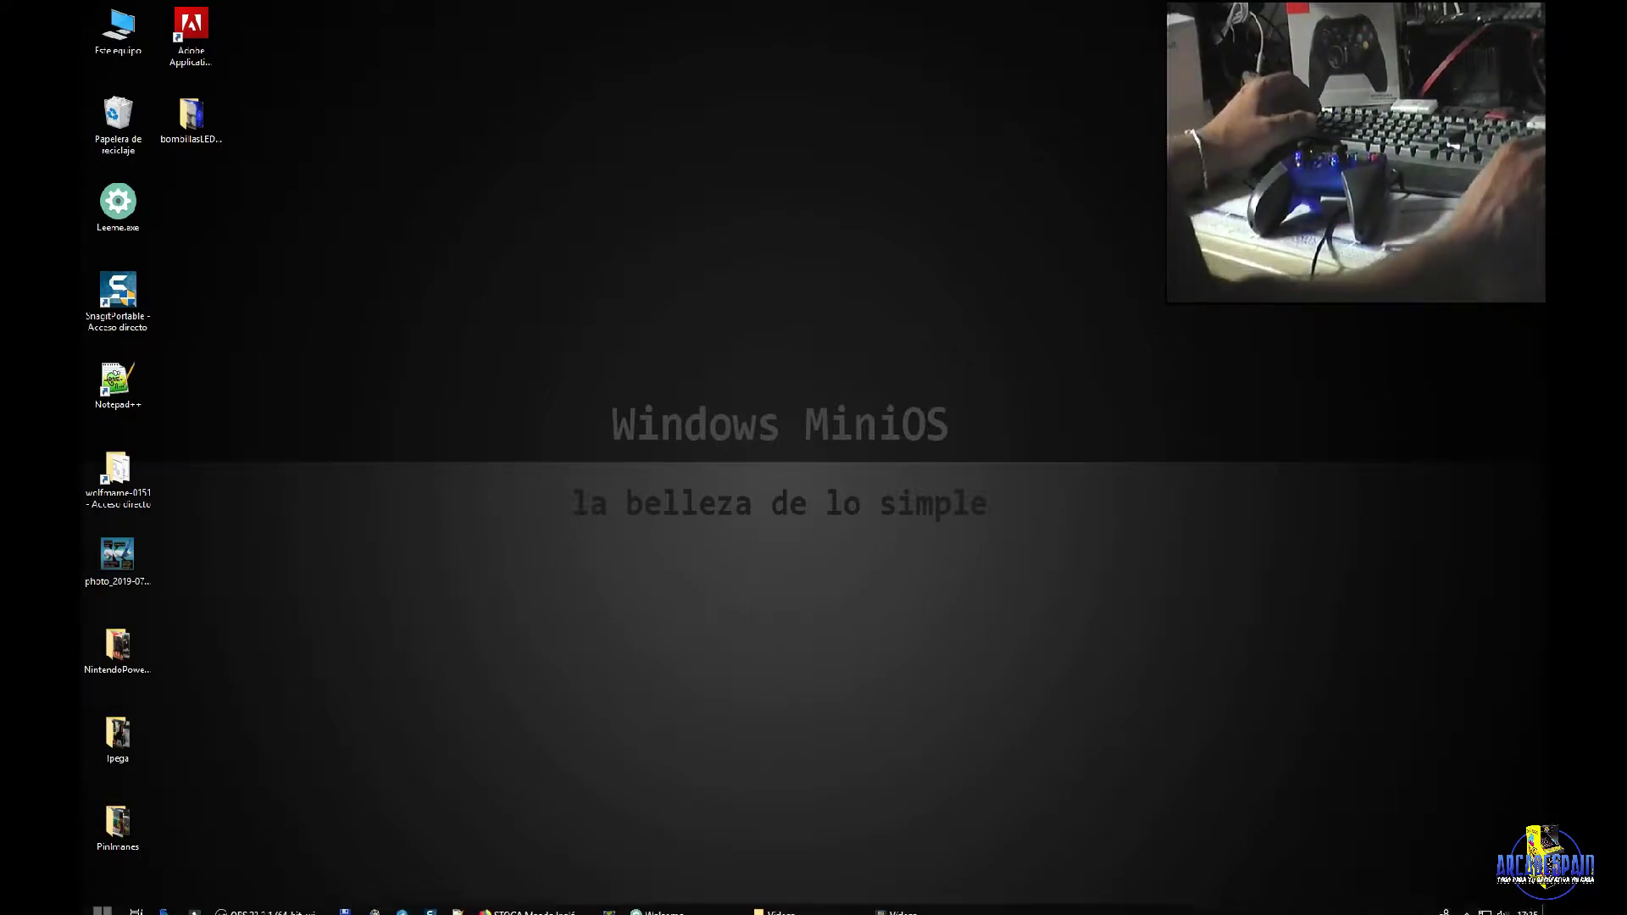
click(100, 904)
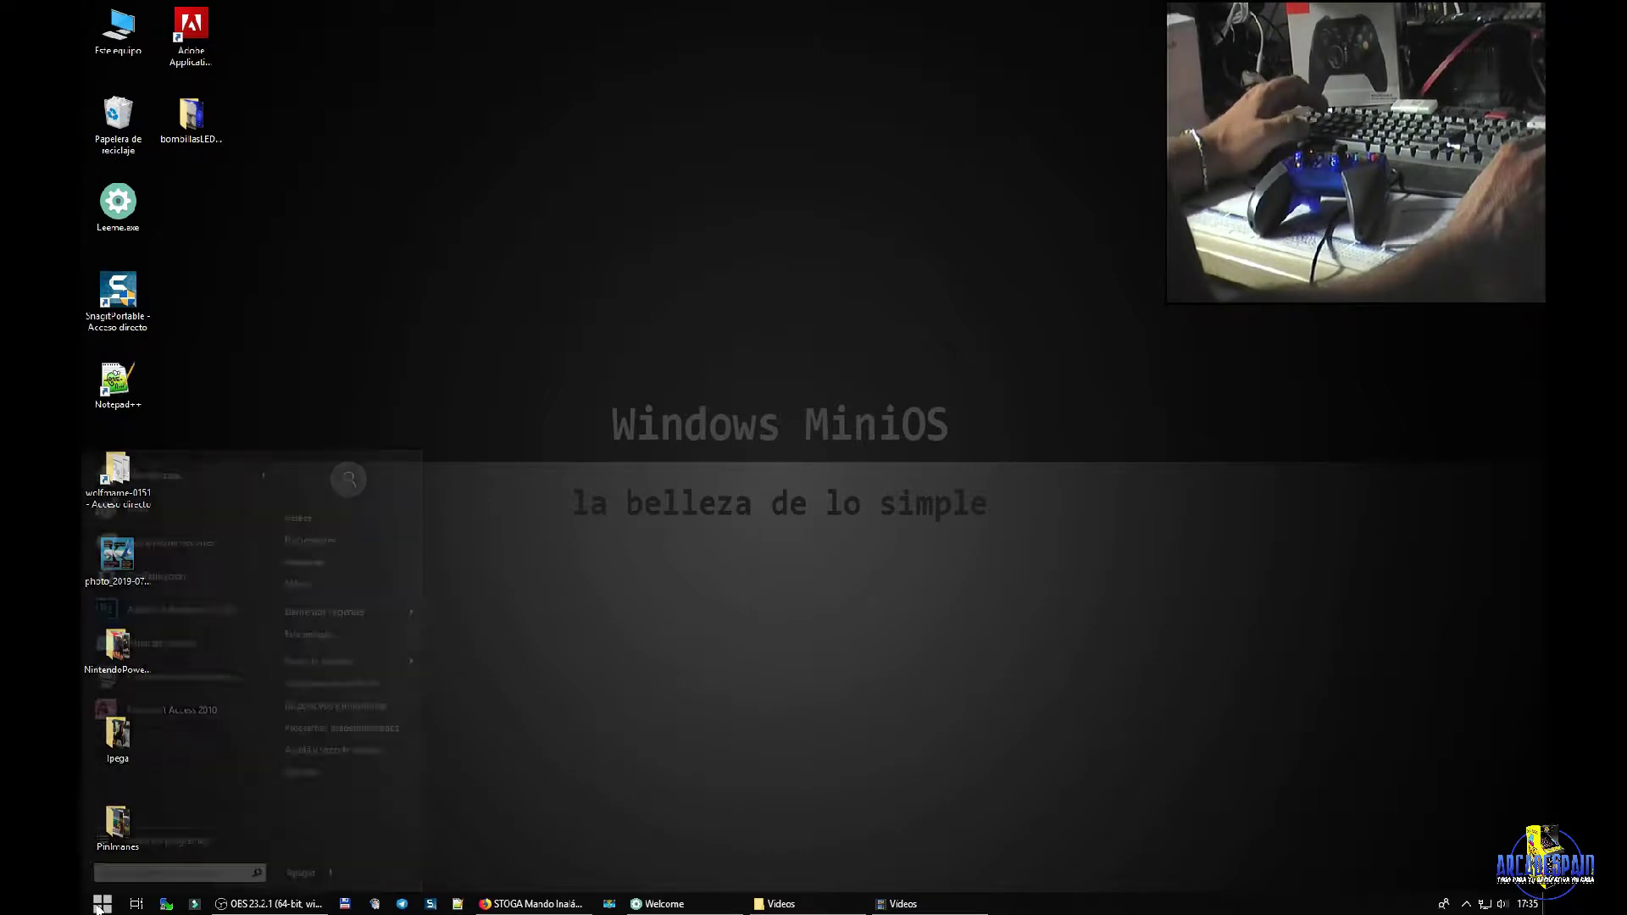
text(panel)
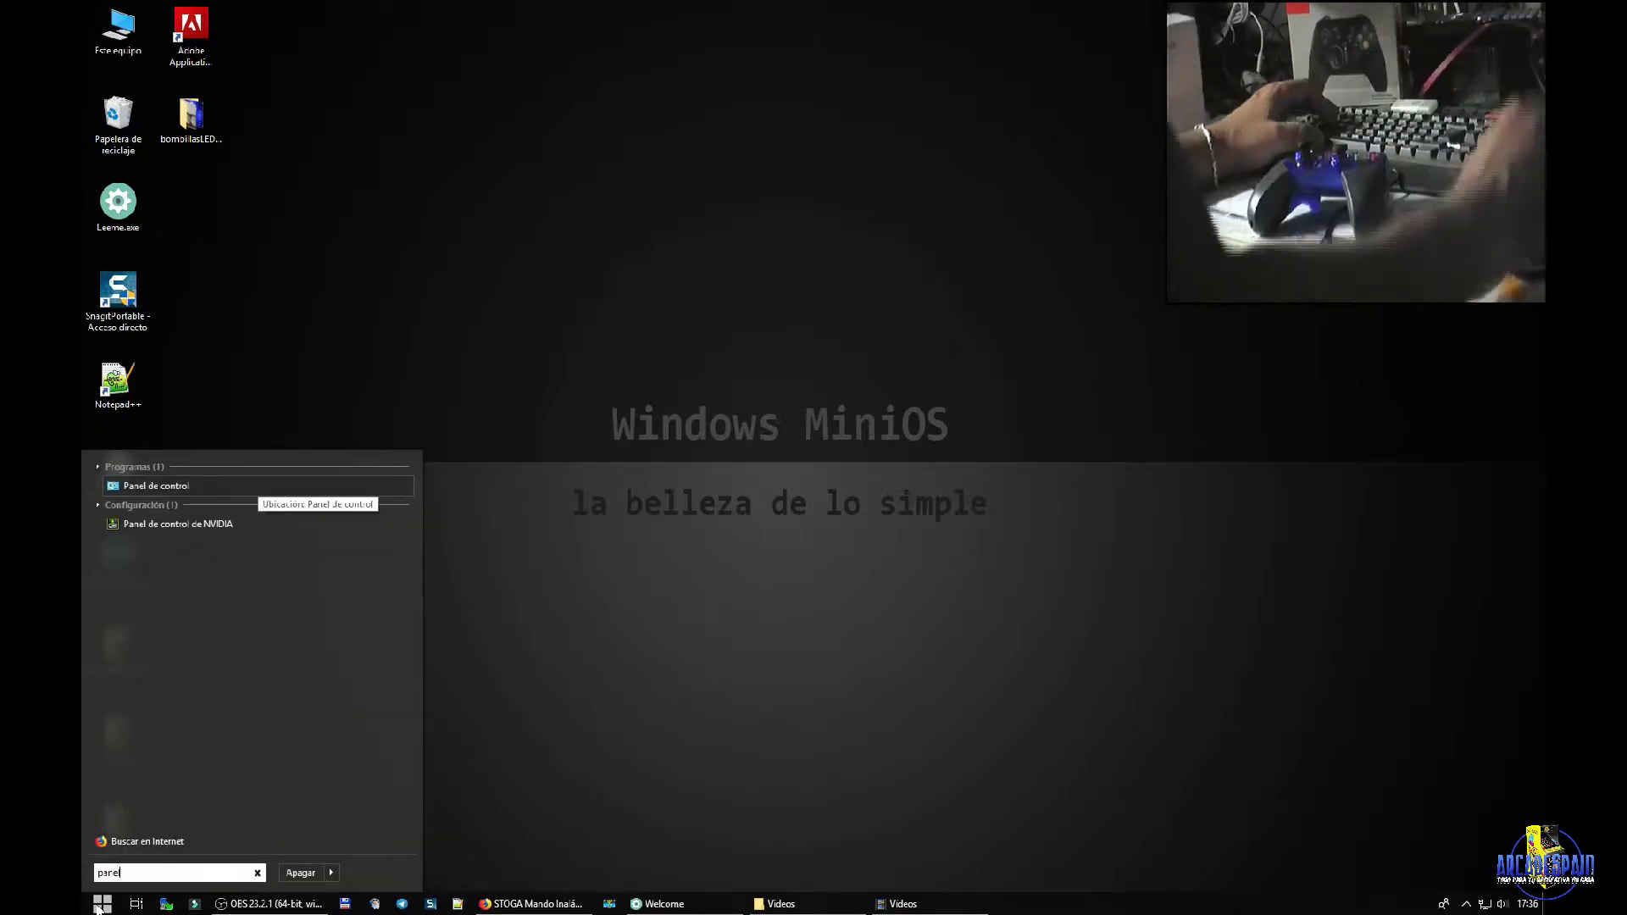
click(165, 486)
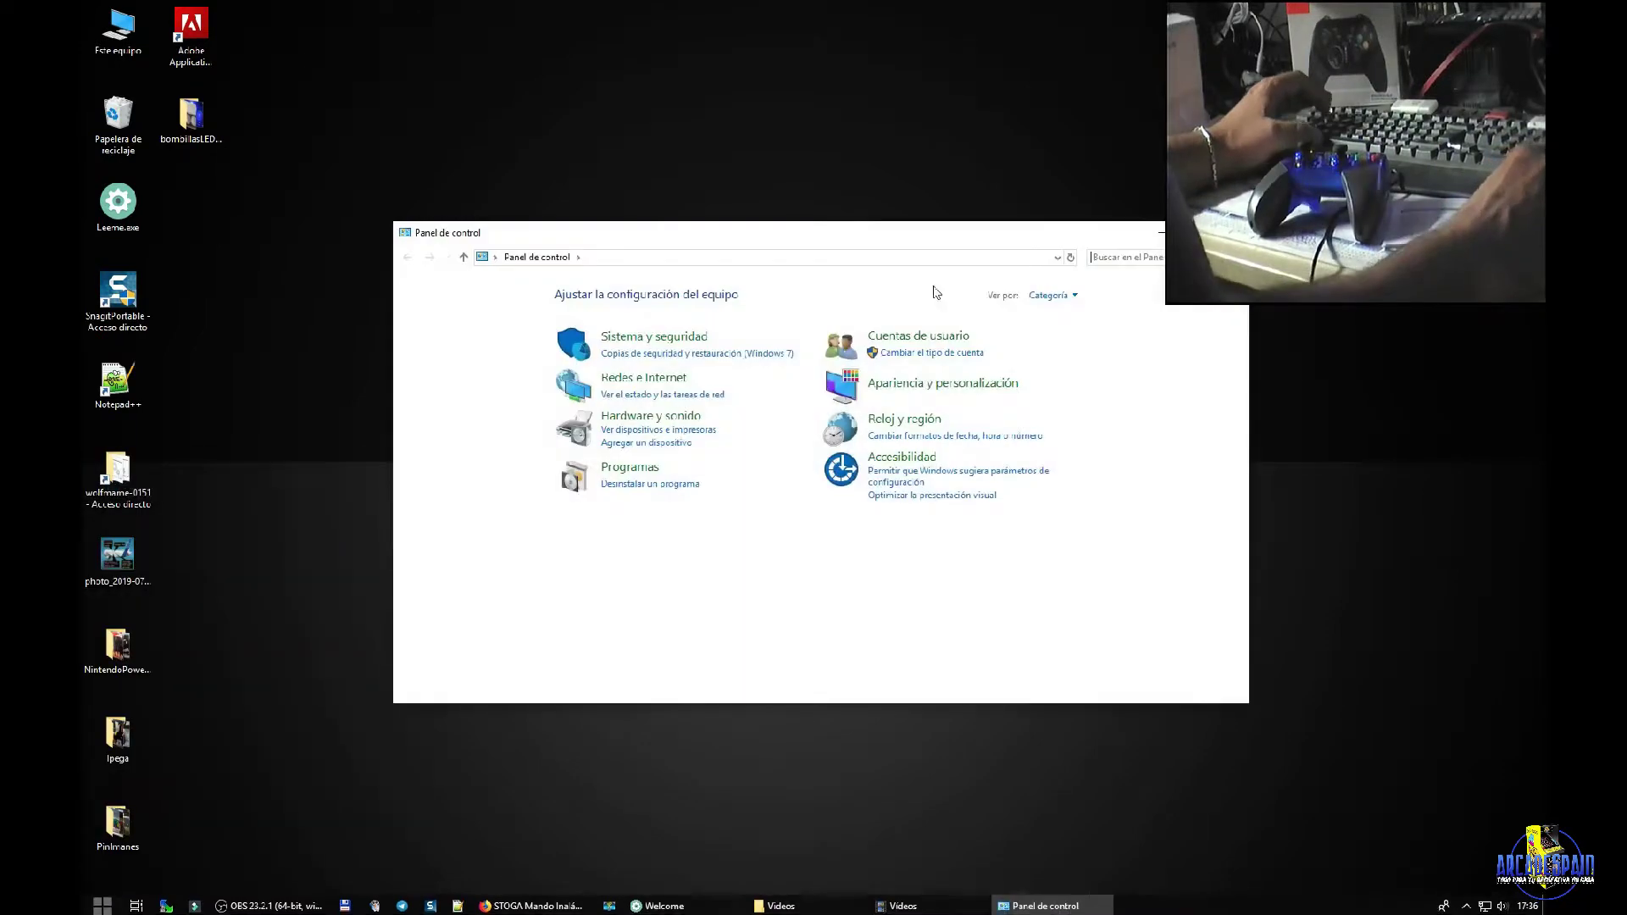
Search the Control Panel for "juegos" and open the USB game device configuration.
click(1131, 257)
text(juegos)
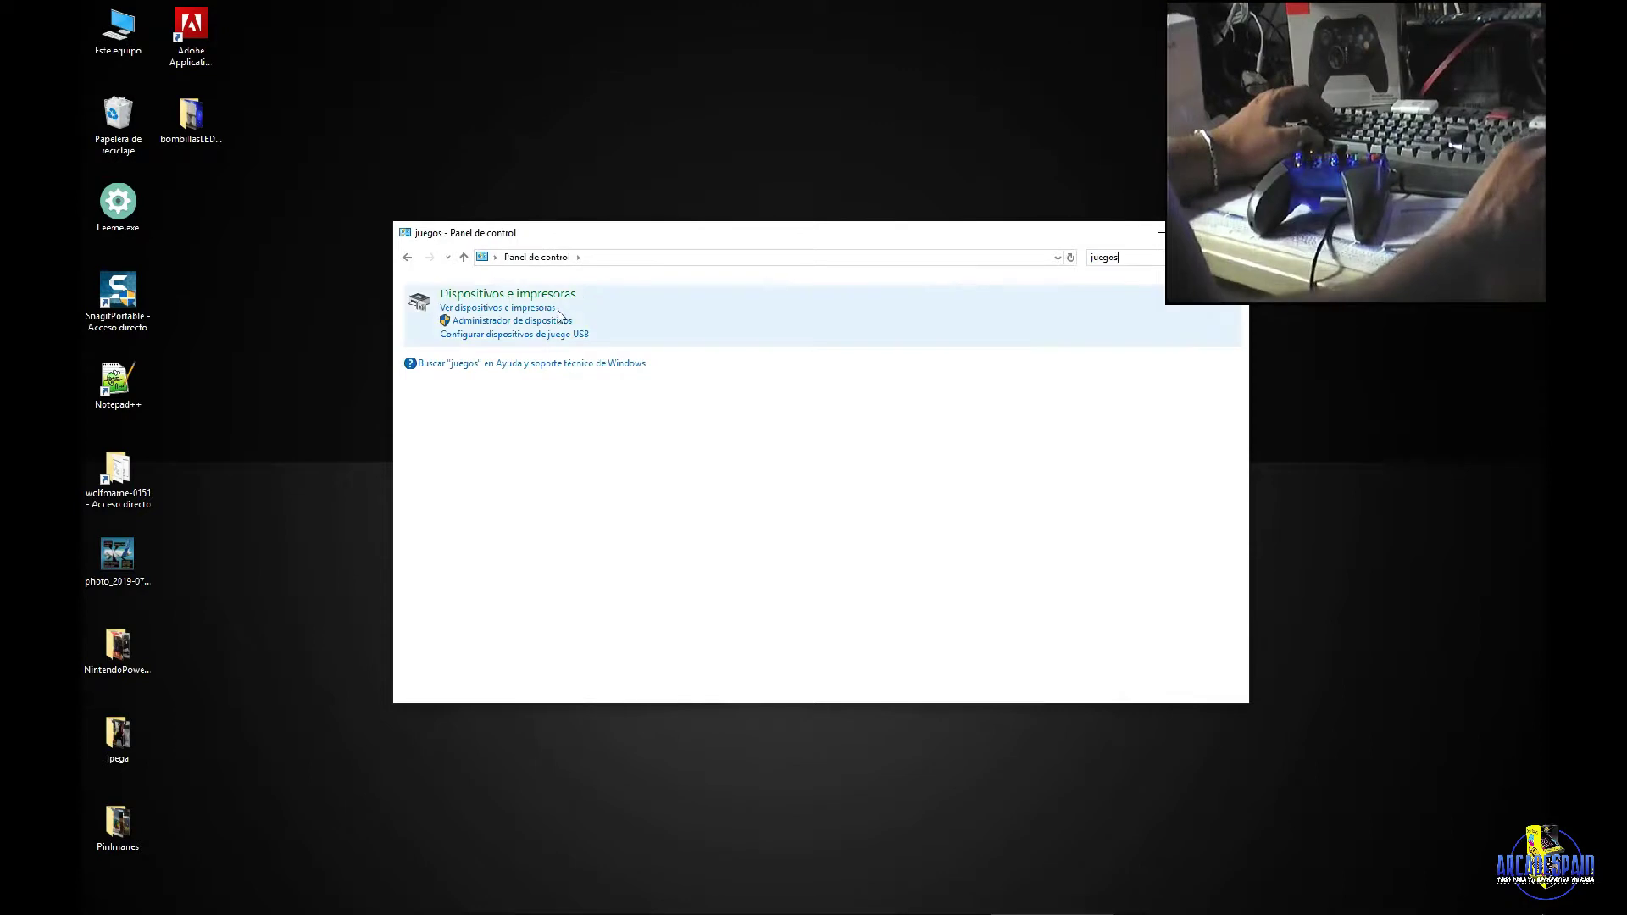
click(565, 339)
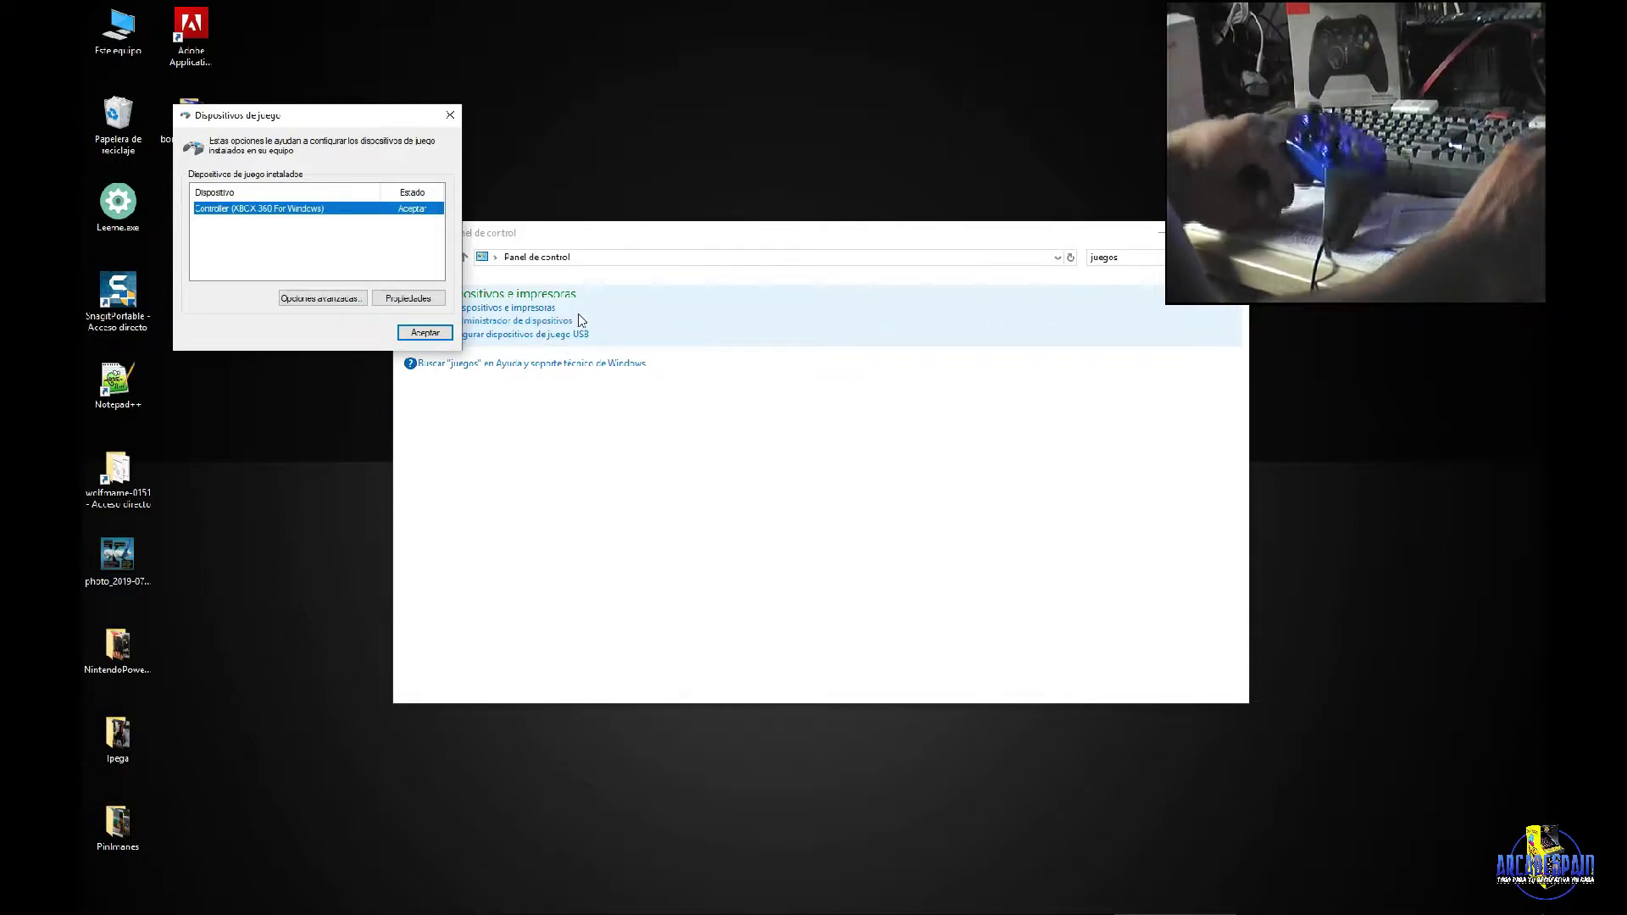
Test the axes and buttons of Controller (XBOX 360 For Windows) in its properties, close both dialogs, and move the Control Panel window aside.
click(408, 299)
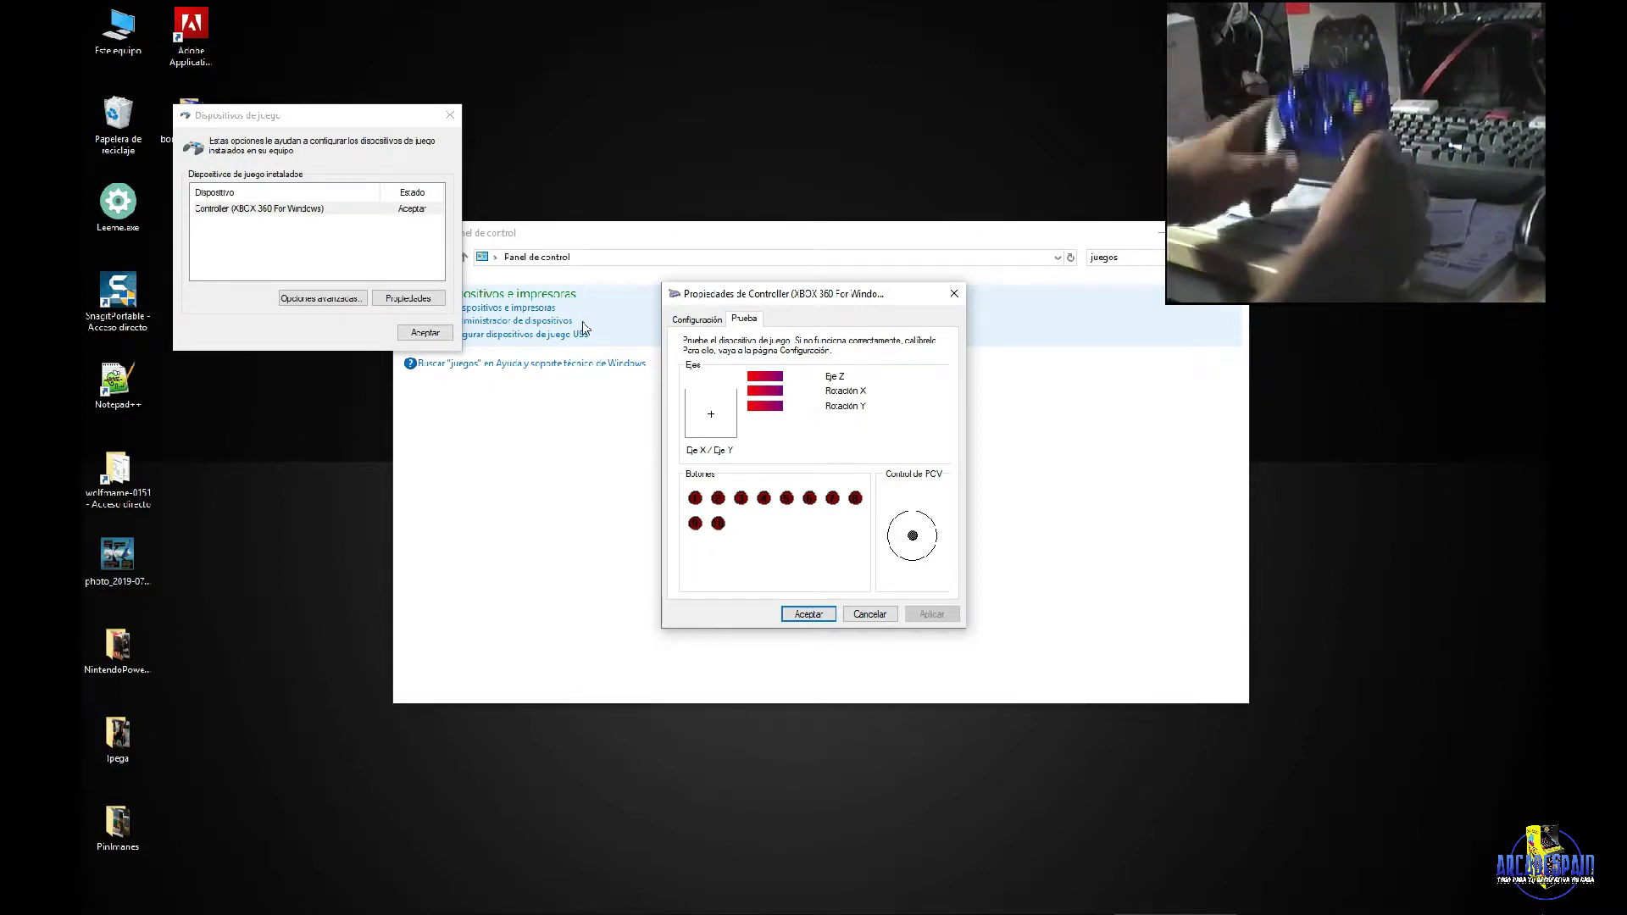
click(809, 614)
click(427, 335)
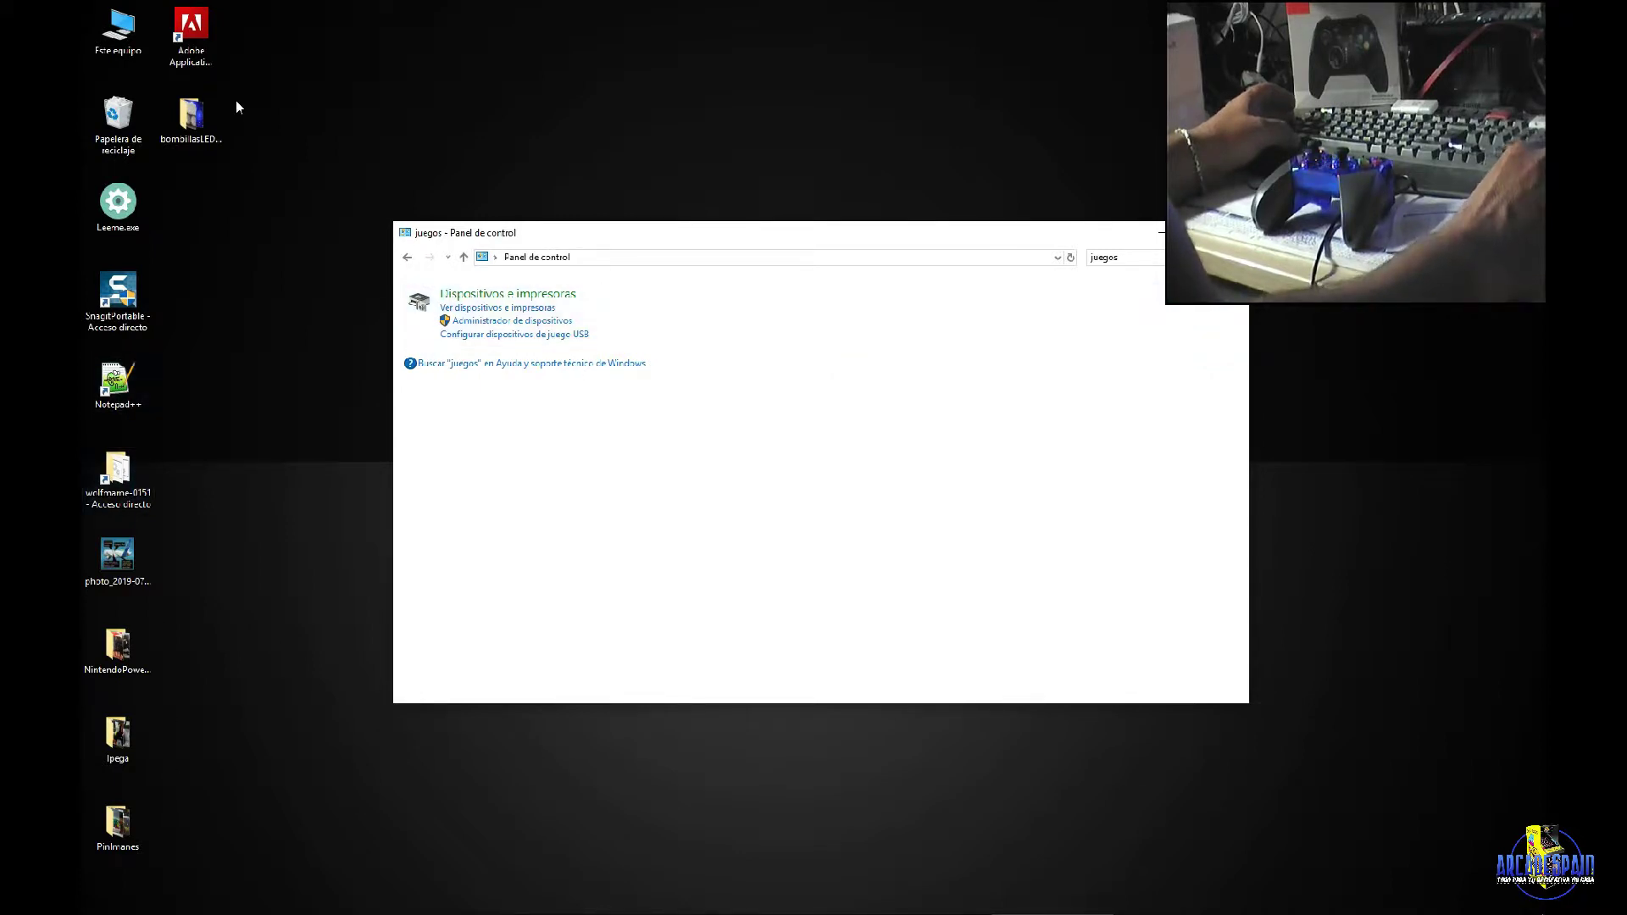
drag(873, 244, 923, 214)
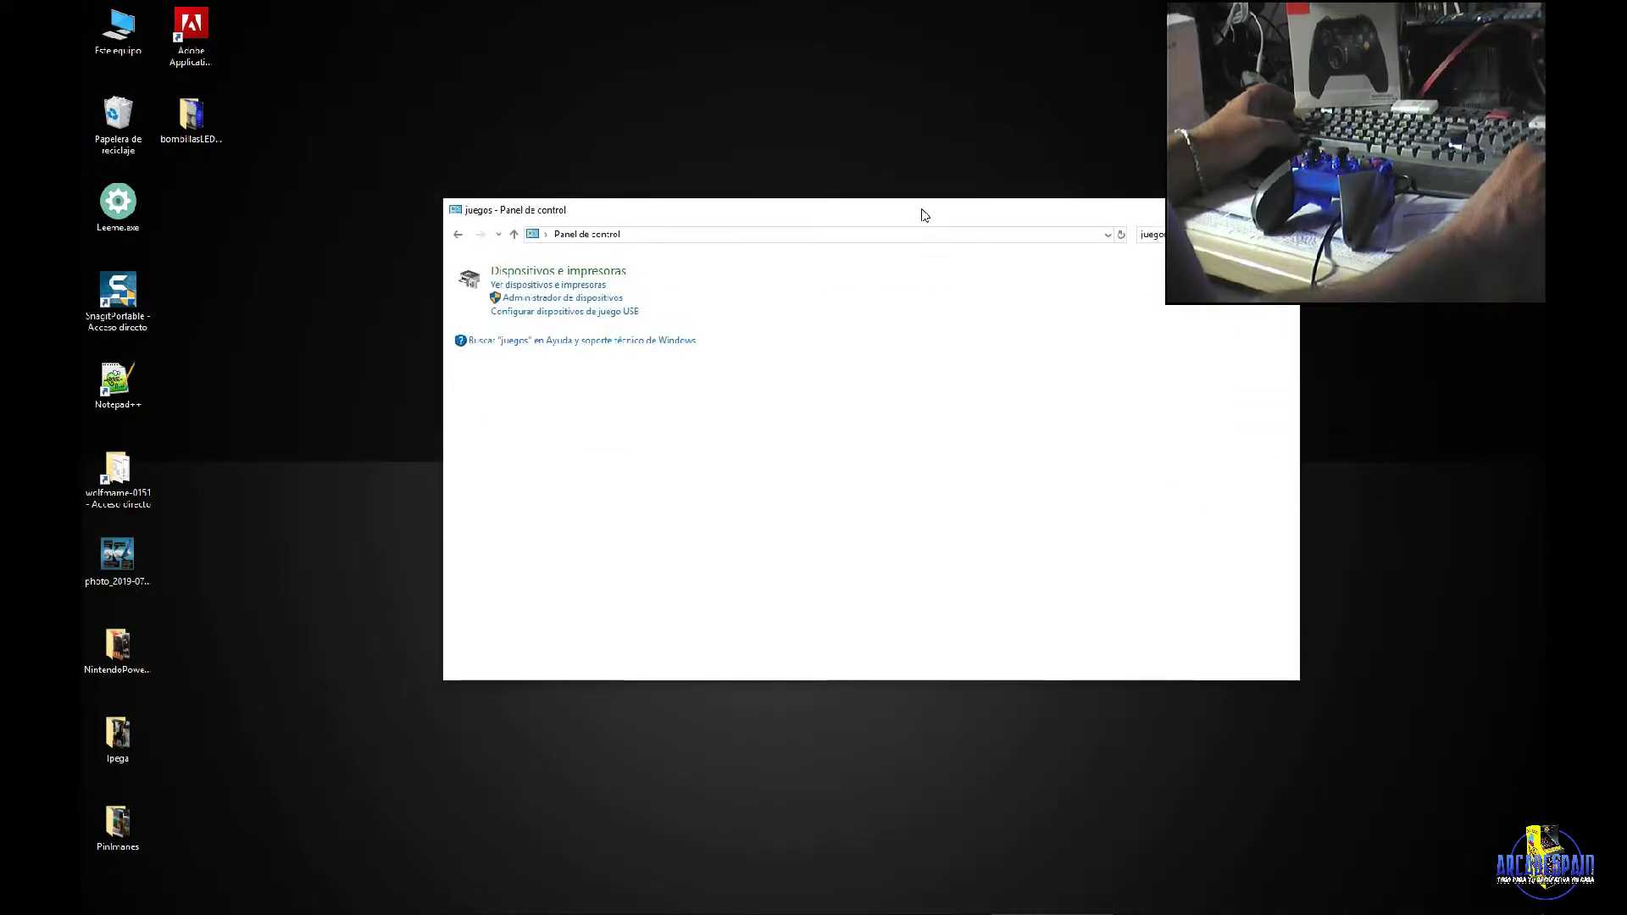
Open the wolfmame-0151 folder from the desktop and launch the Shinobi.bat game file.
double_click(118, 471)
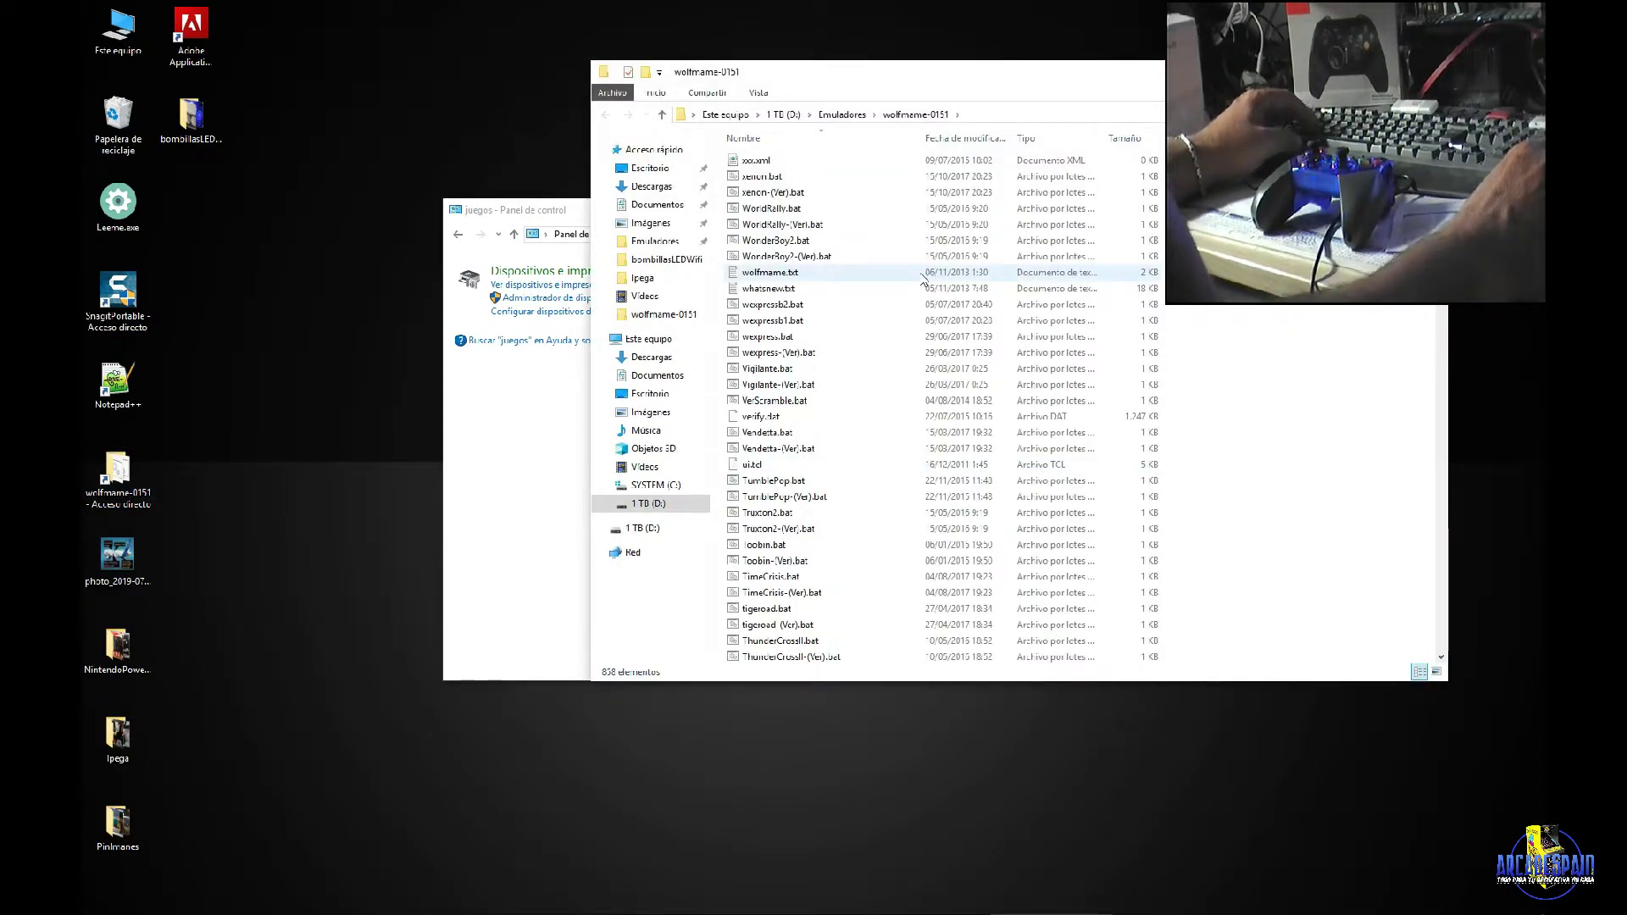
scroll(894, 441, down, 2)
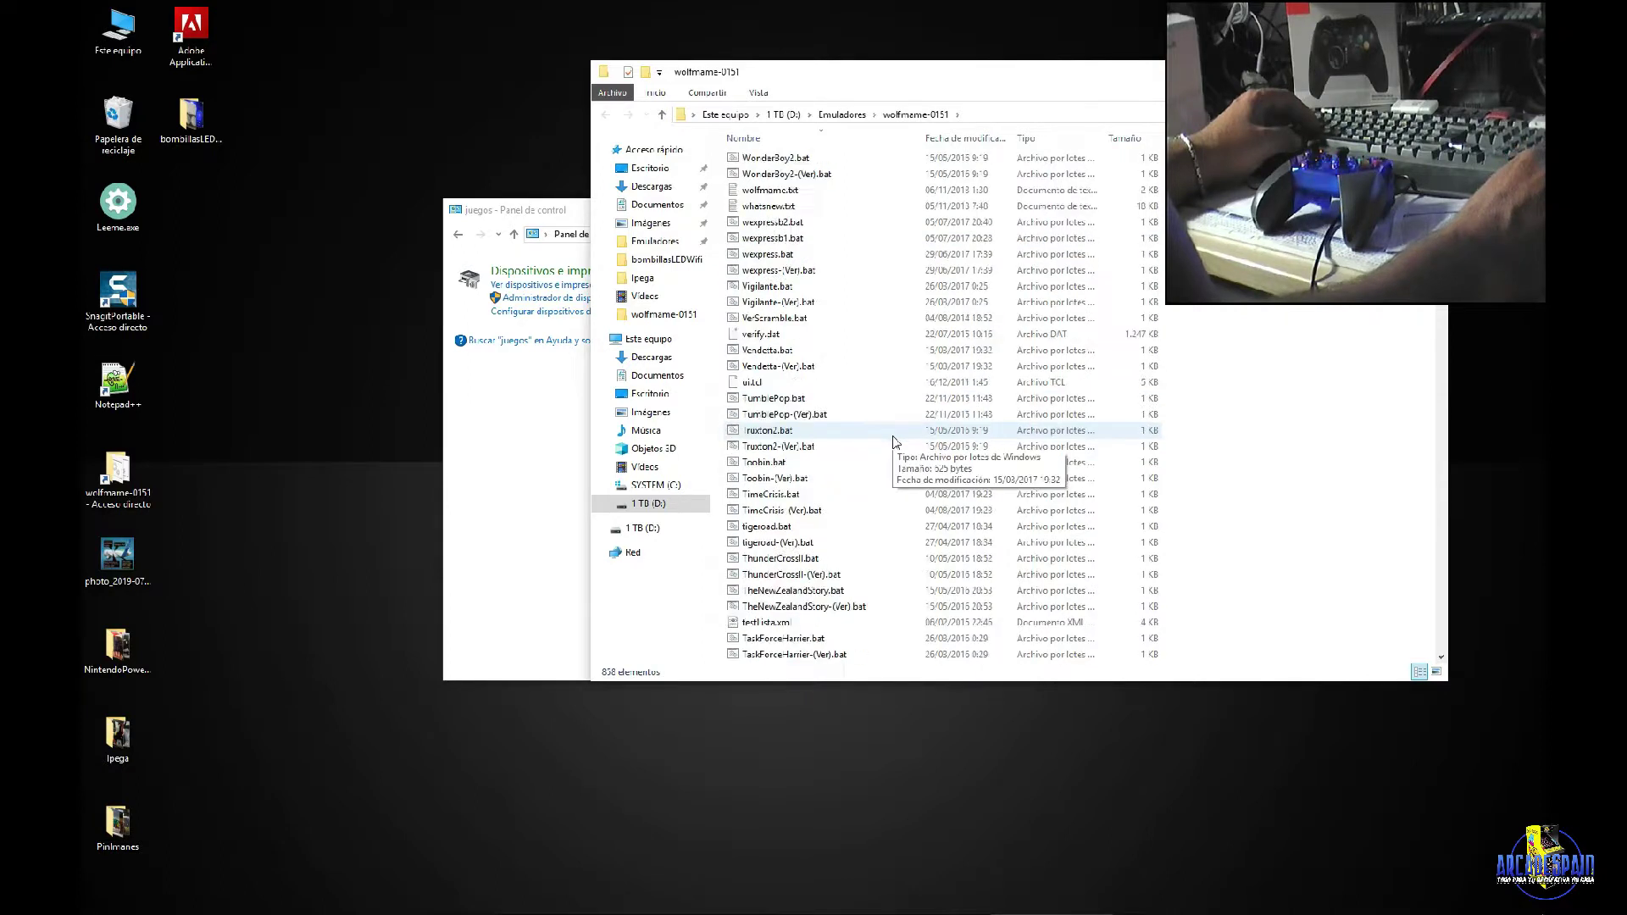
scroll(894, 441, down, 4)
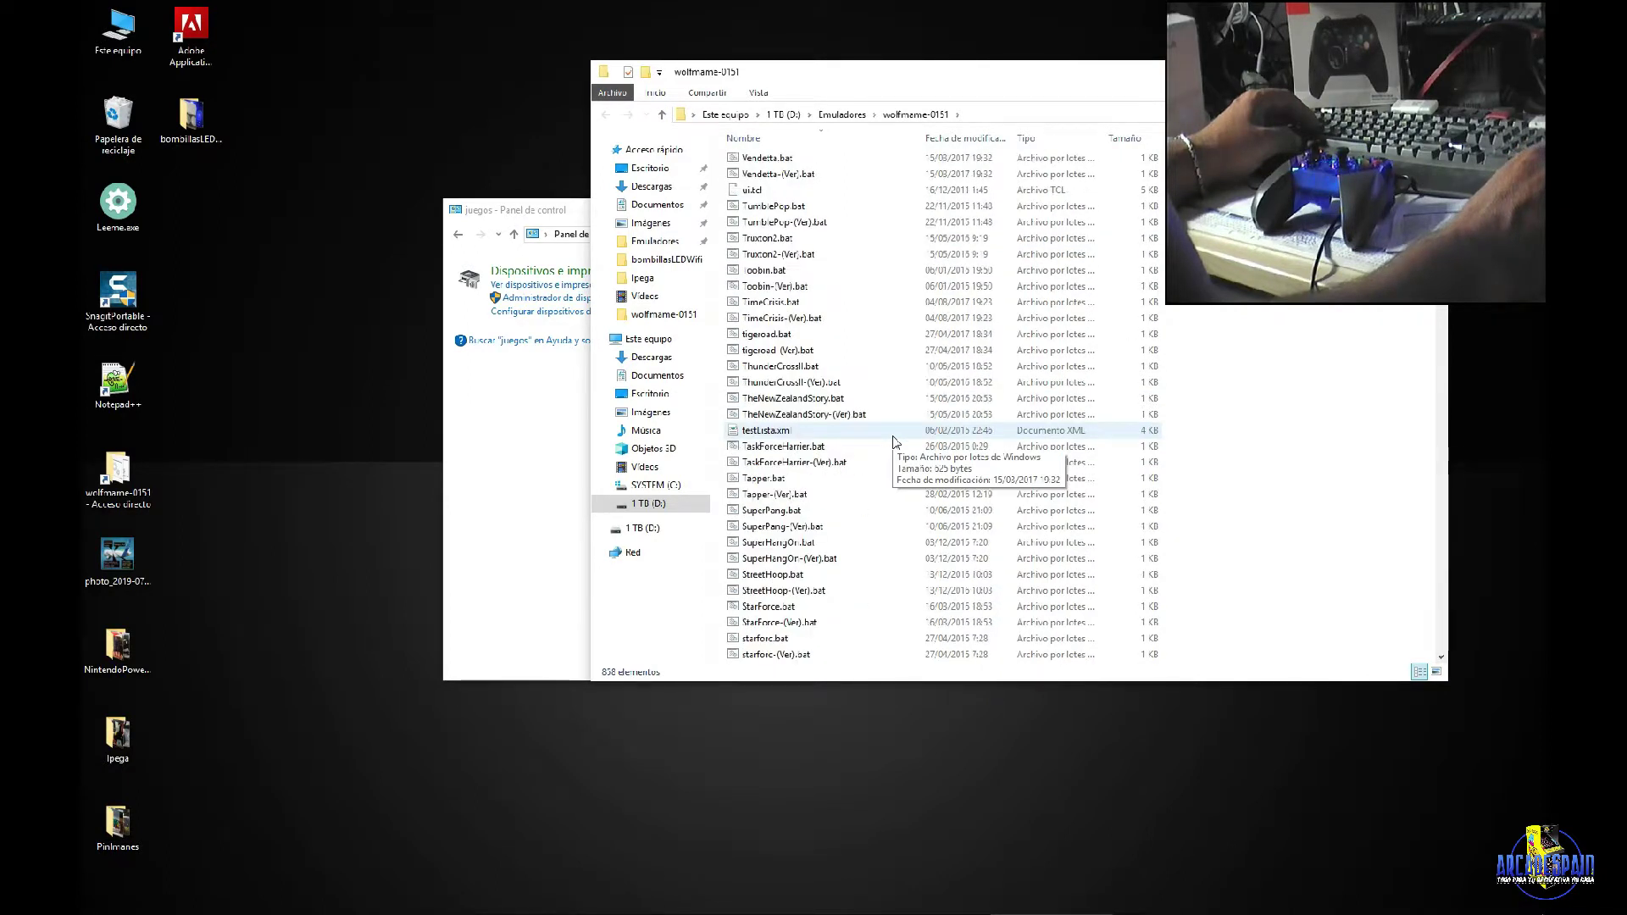
scroll(894, 441, down, 4)
scroll(894, 440, down, 5)
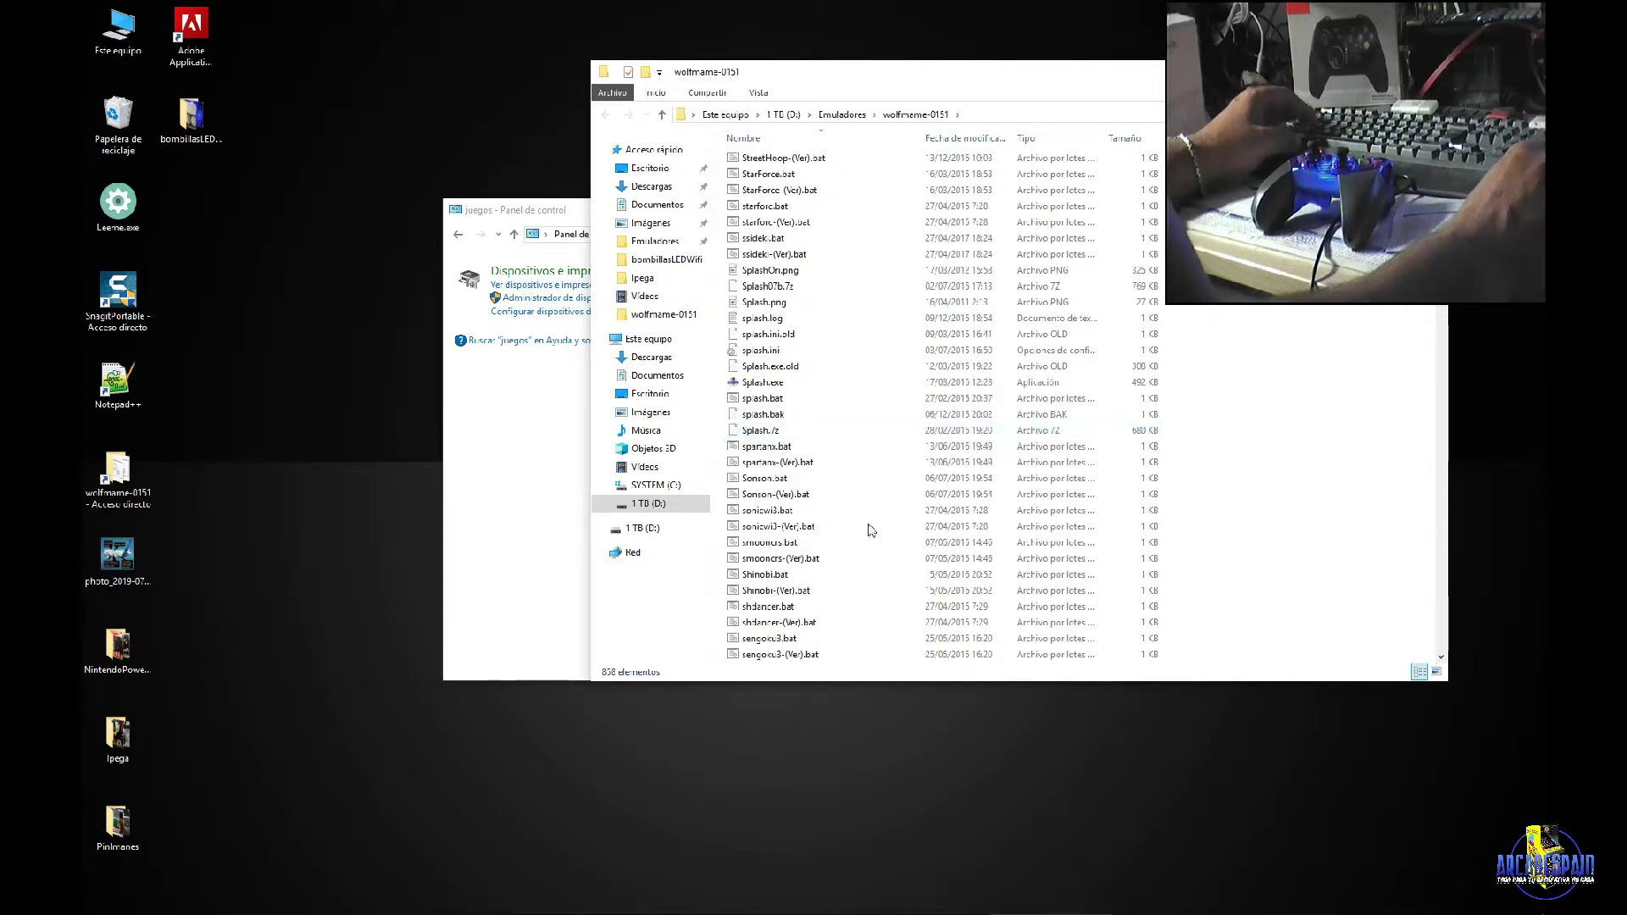
double_click(792, 576)
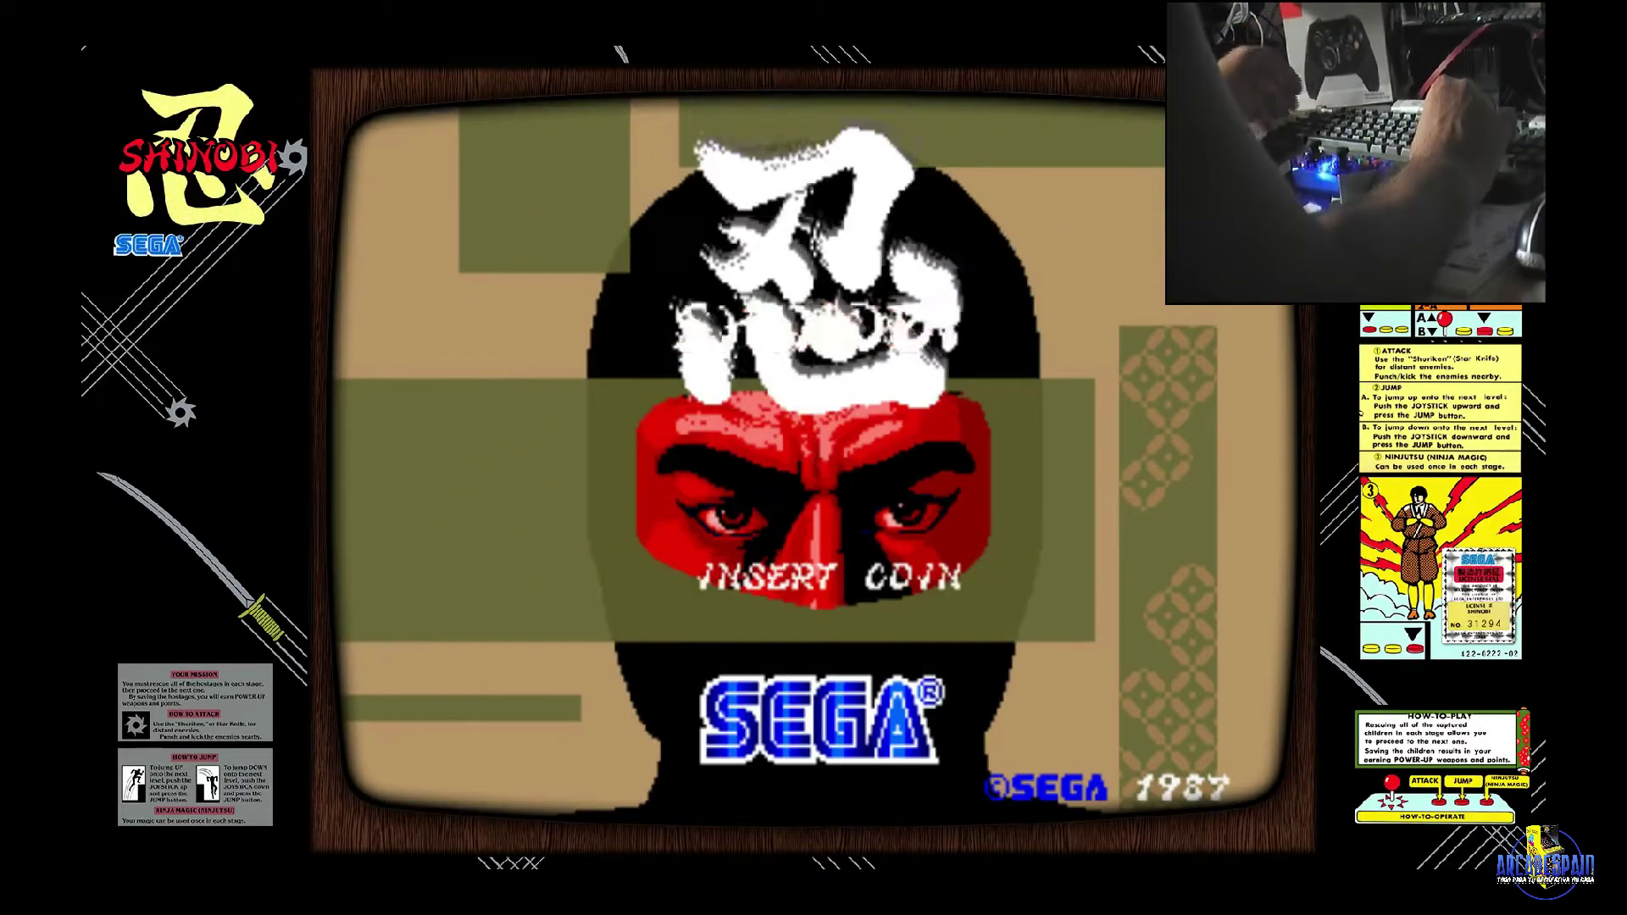
Open the emulator's input configuration and show the Player 1 Controls assignments.
key(Tab)
key(Return)
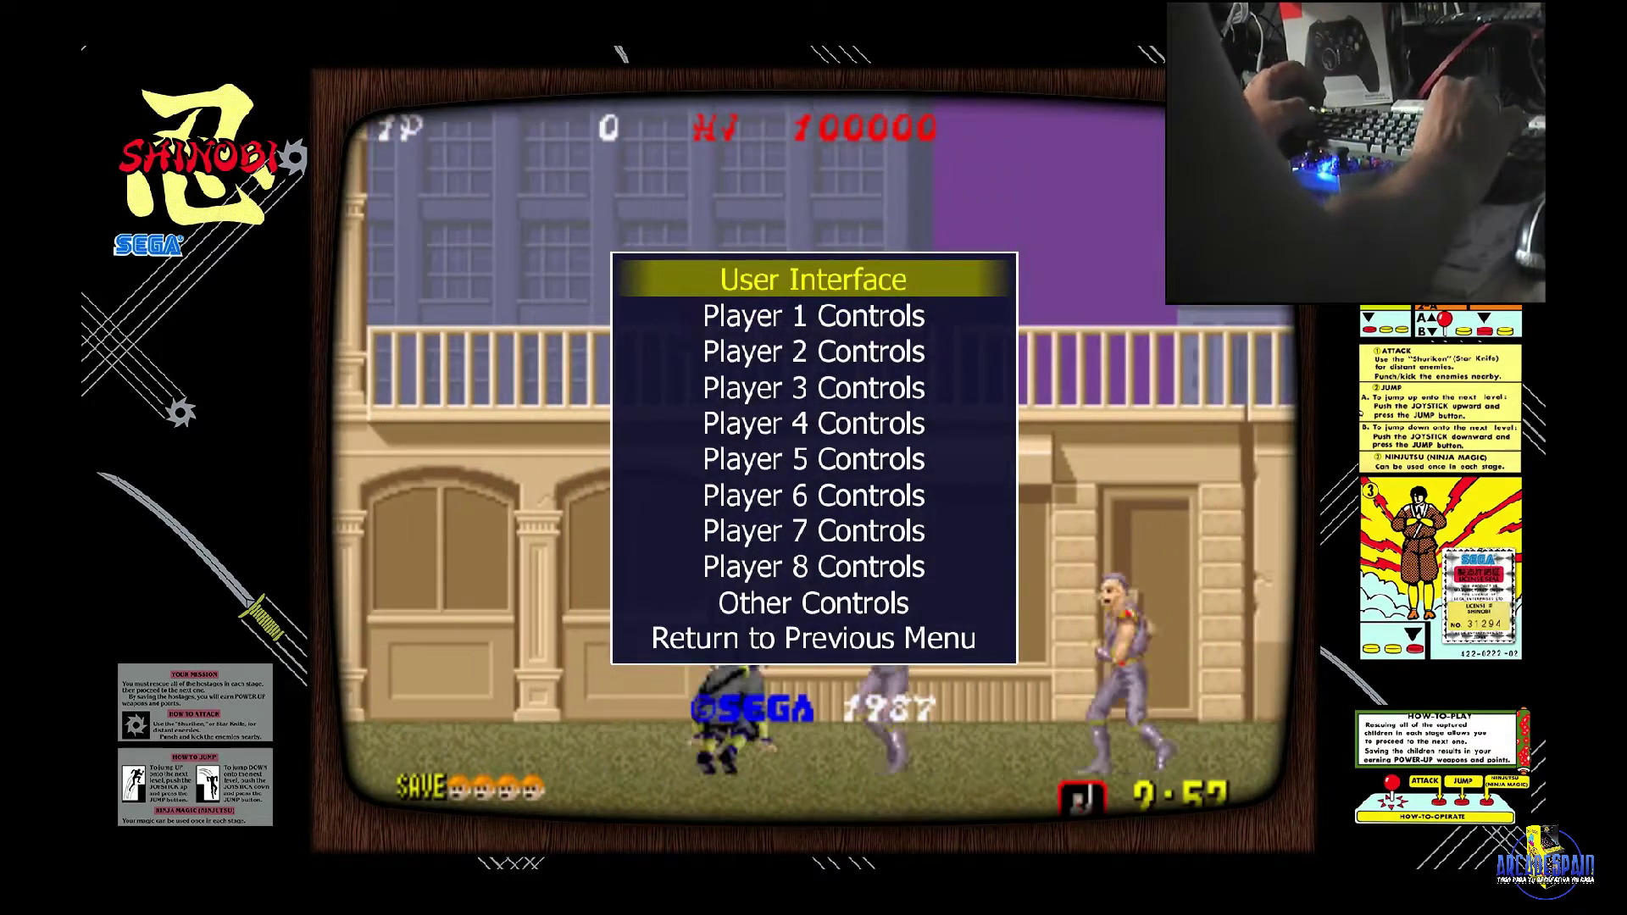
key(Down)
key(Return)
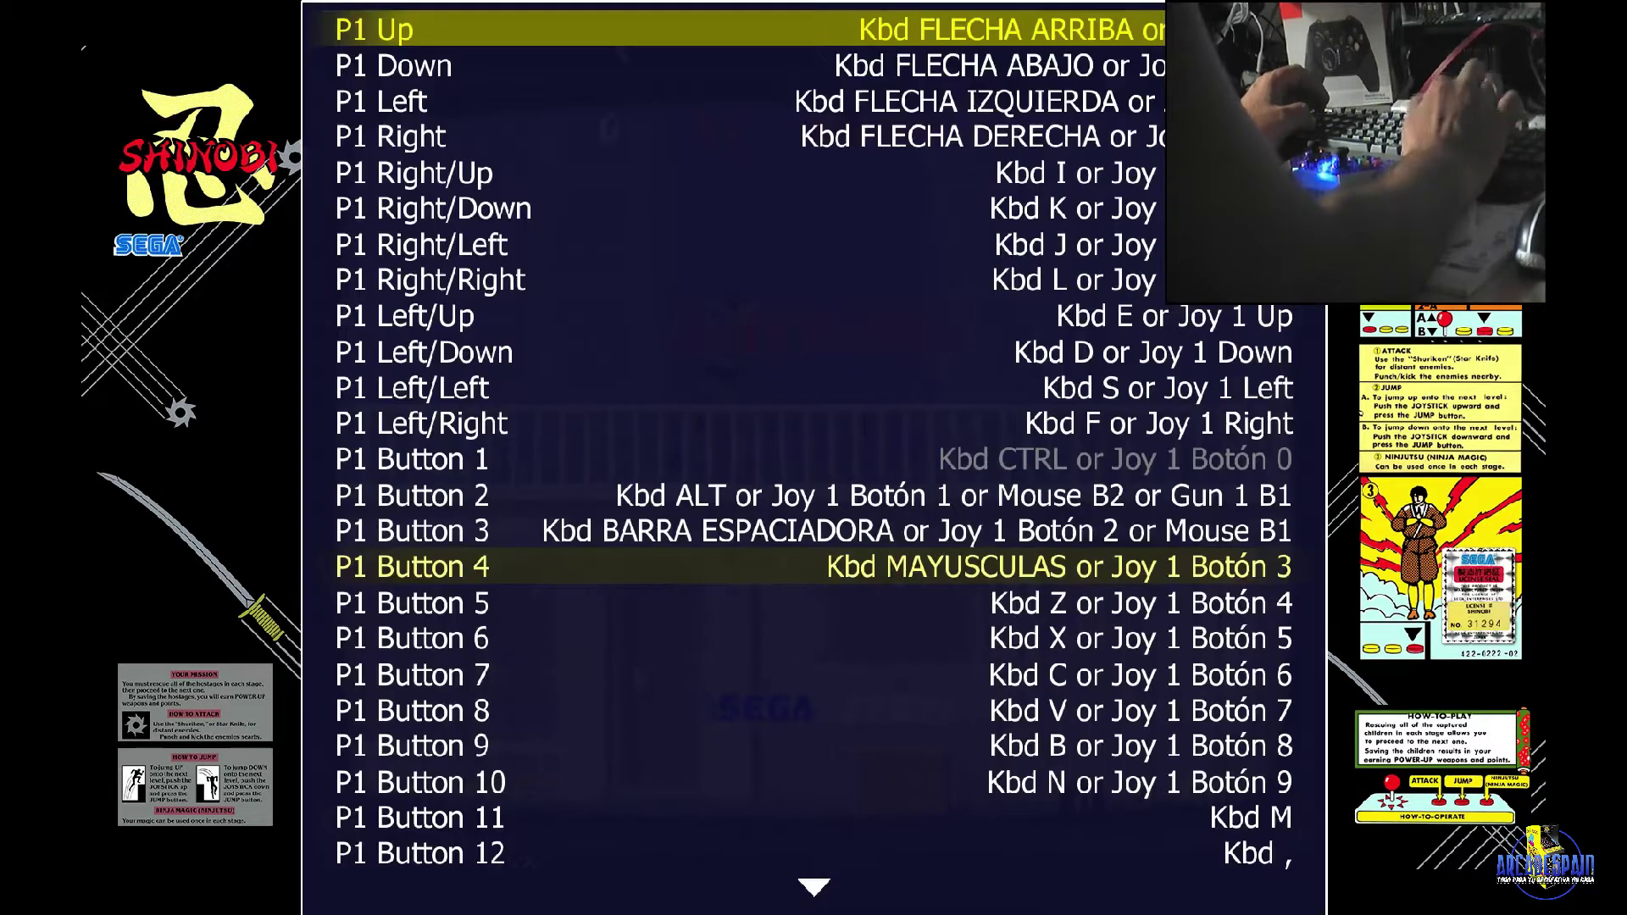
Review the Player 1 direction and button assignments for keyboard and joystick, and leave the list.
key(Down)
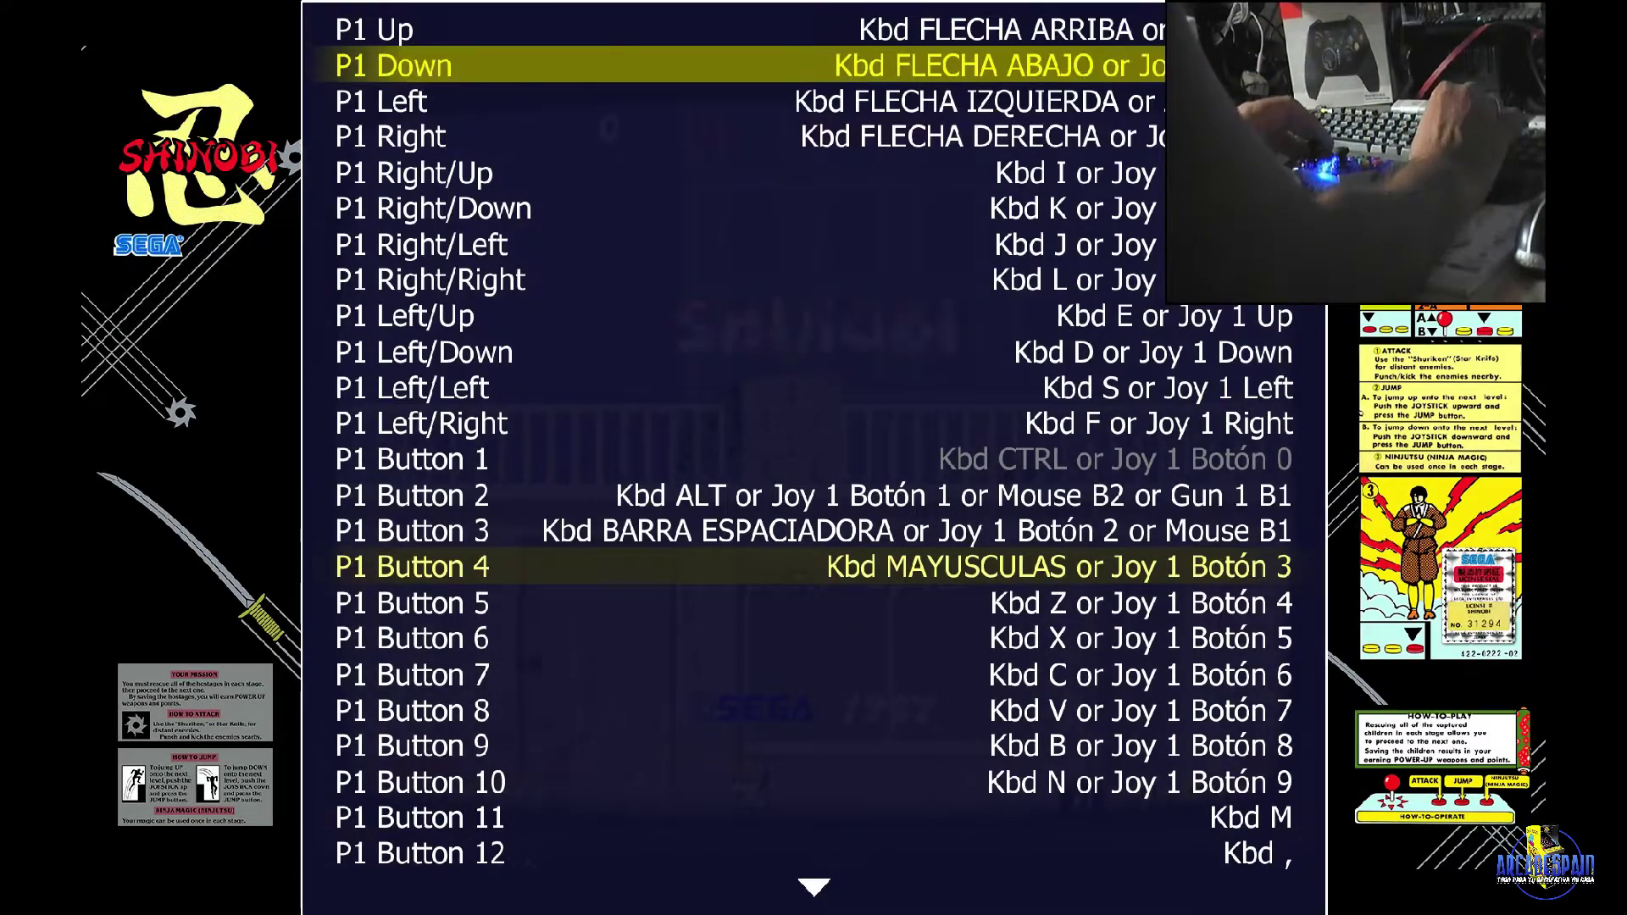
key(Up)
key(Down)
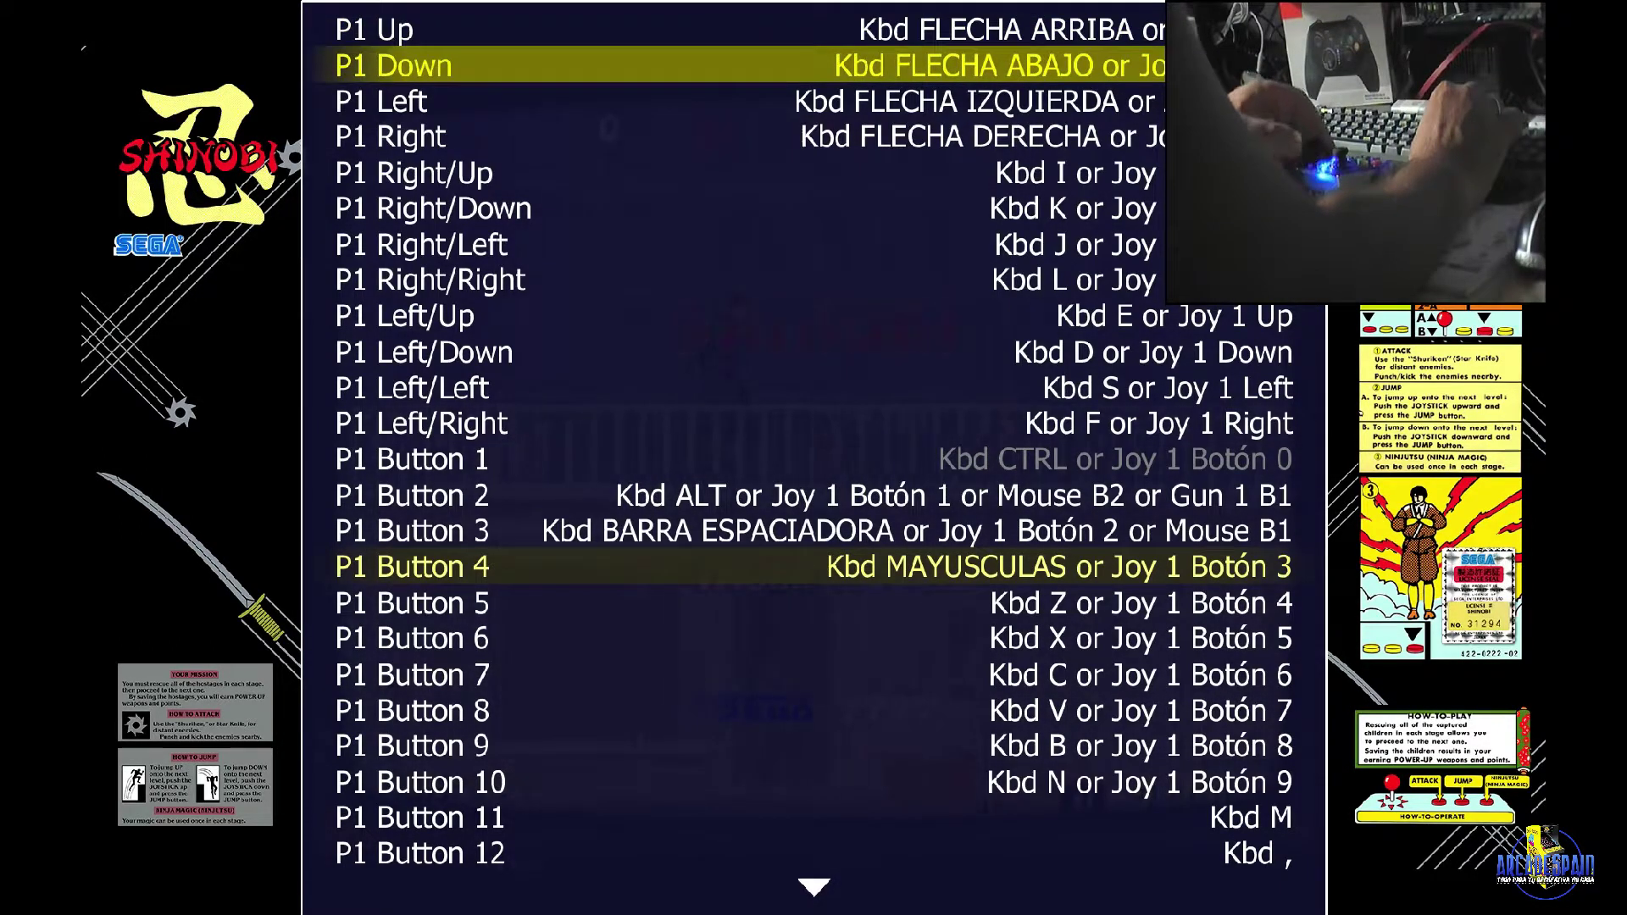
key(Down)
key(Down)
key(Down)
key(Down)
key(Down)
key(Down)
key(Down)
key(Down)
key(Down)
key(Down)
key(Down)
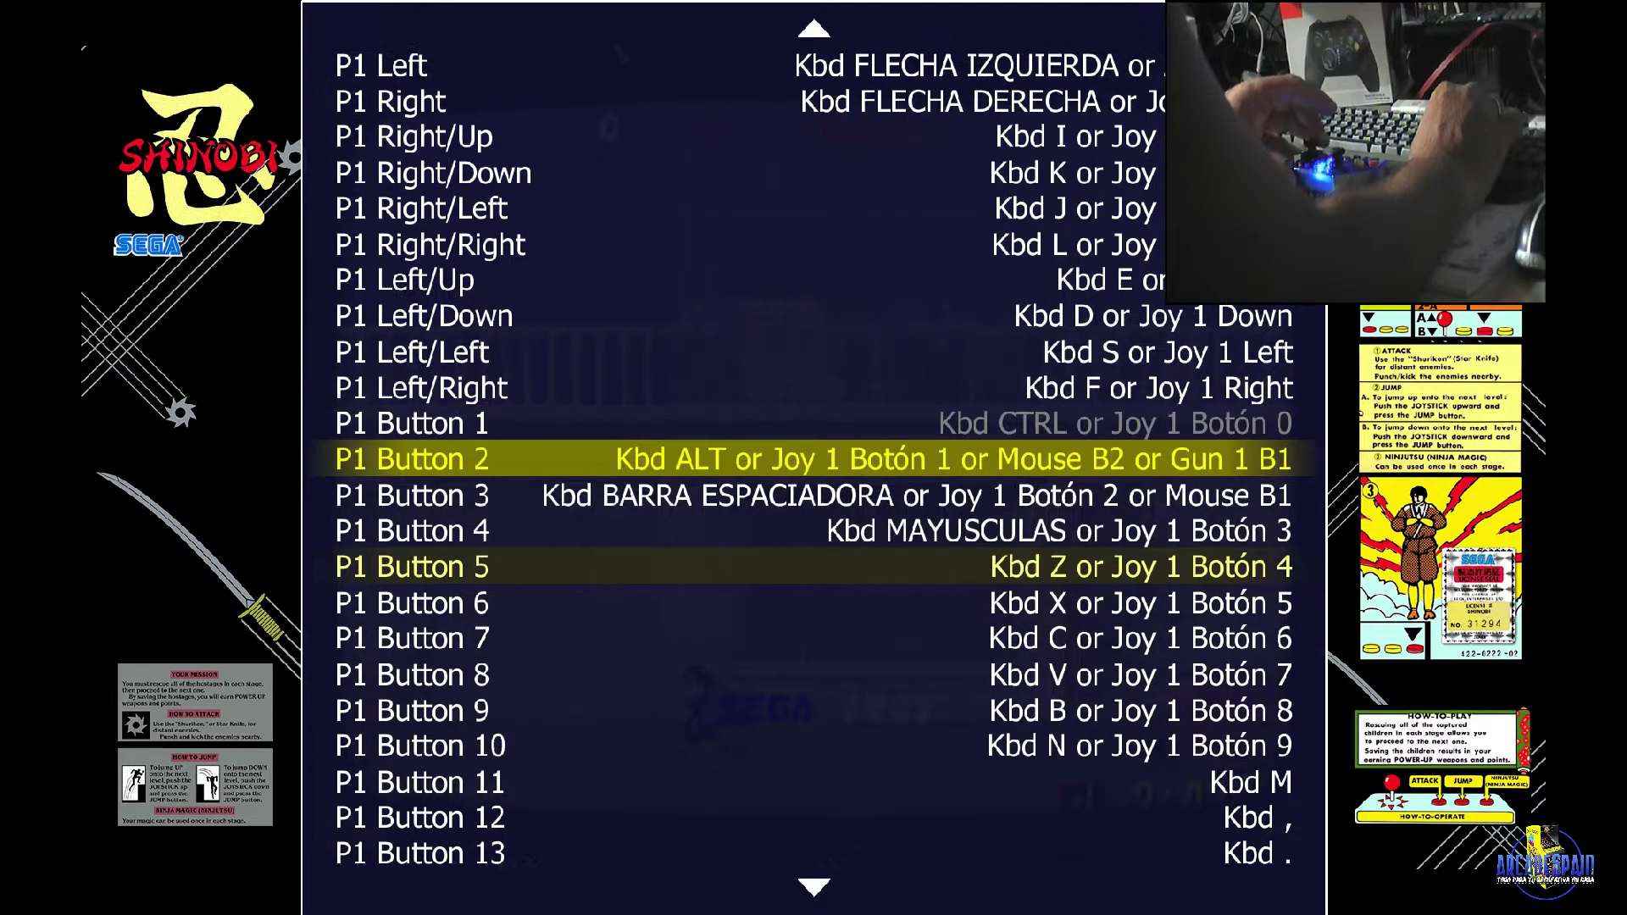
key(Up)
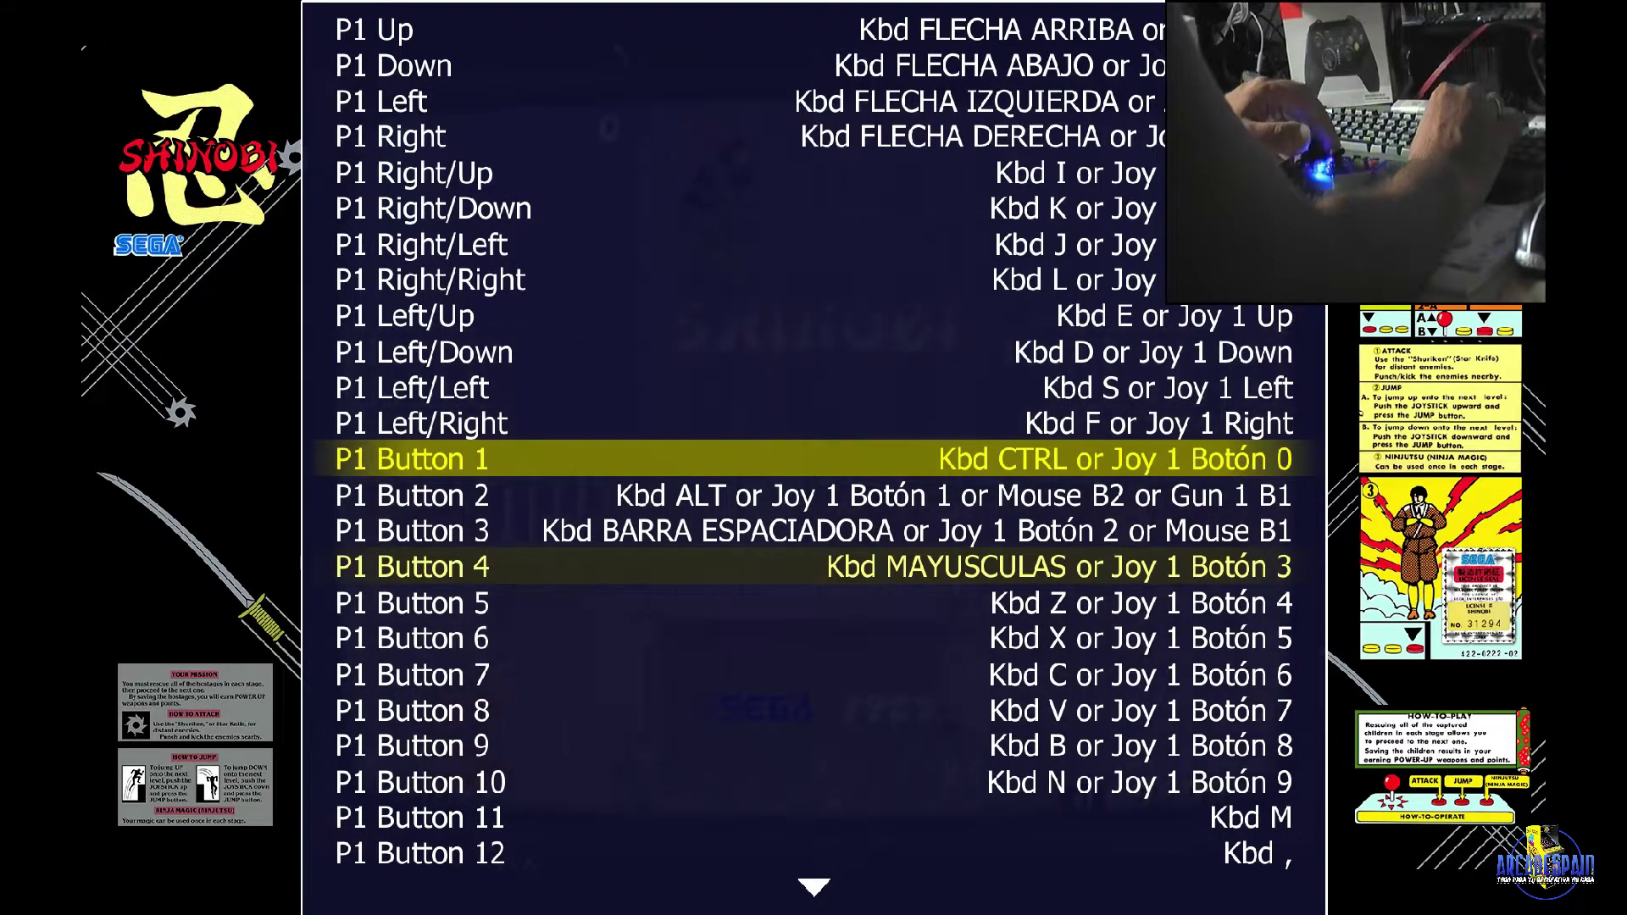
key(Escape)
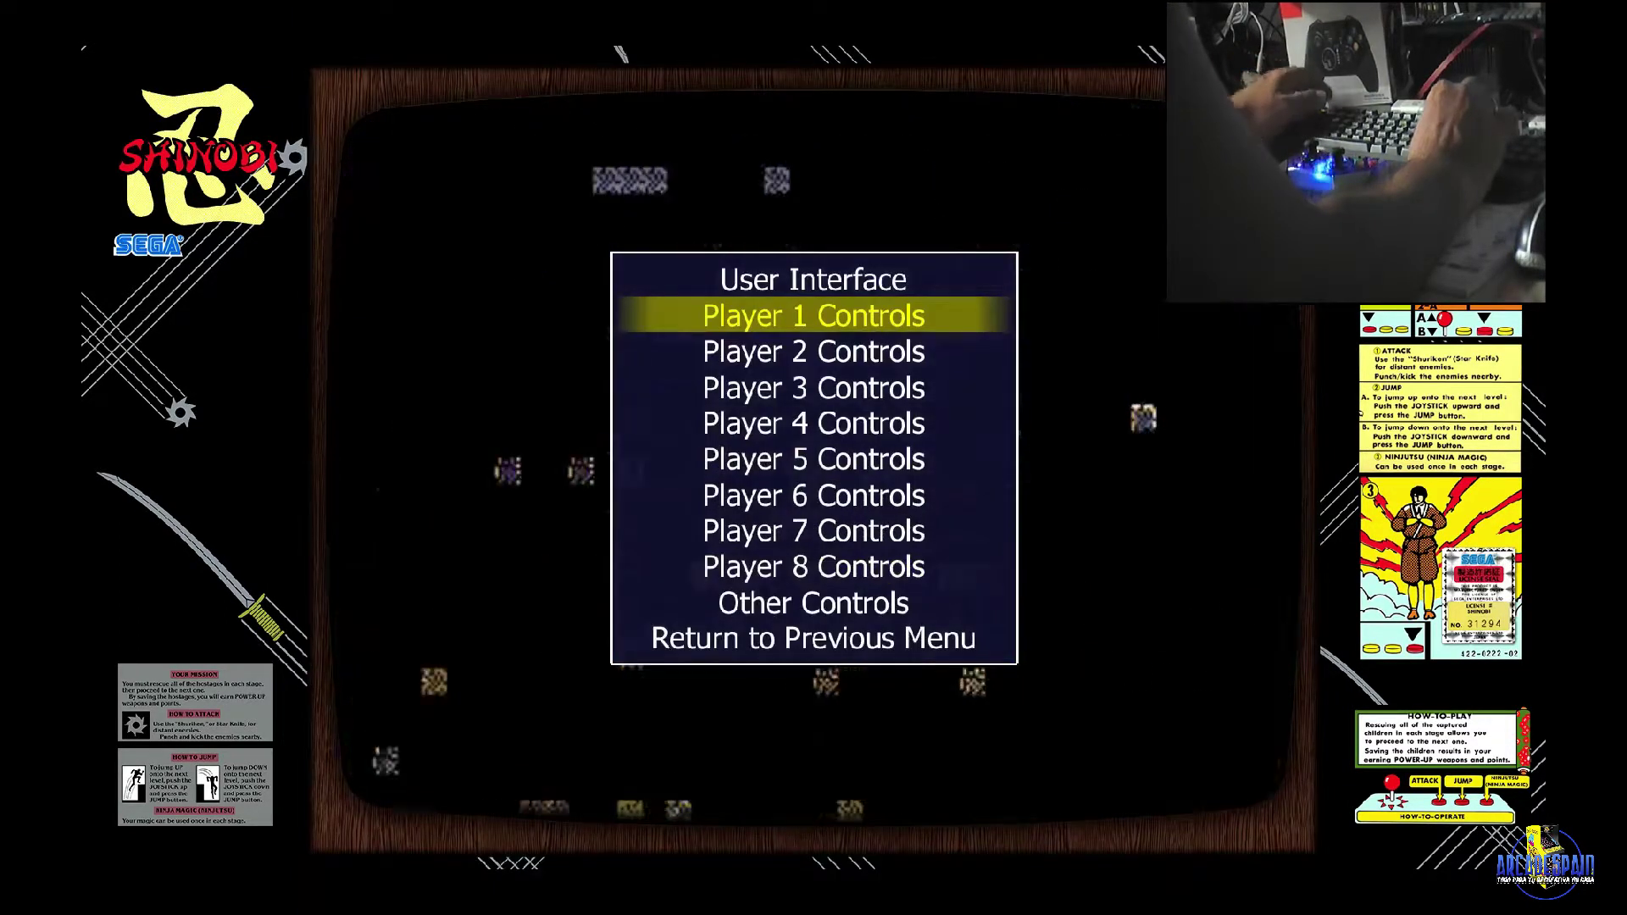
In the Other Controls assignments, assign 1 Player Start to keyboard key 1 or Joy 1 Botón 7.
key(Down)
key(Down)
key(Down)
key(Down)
key(Down)
key(Down)
key(Down)
key(Down)
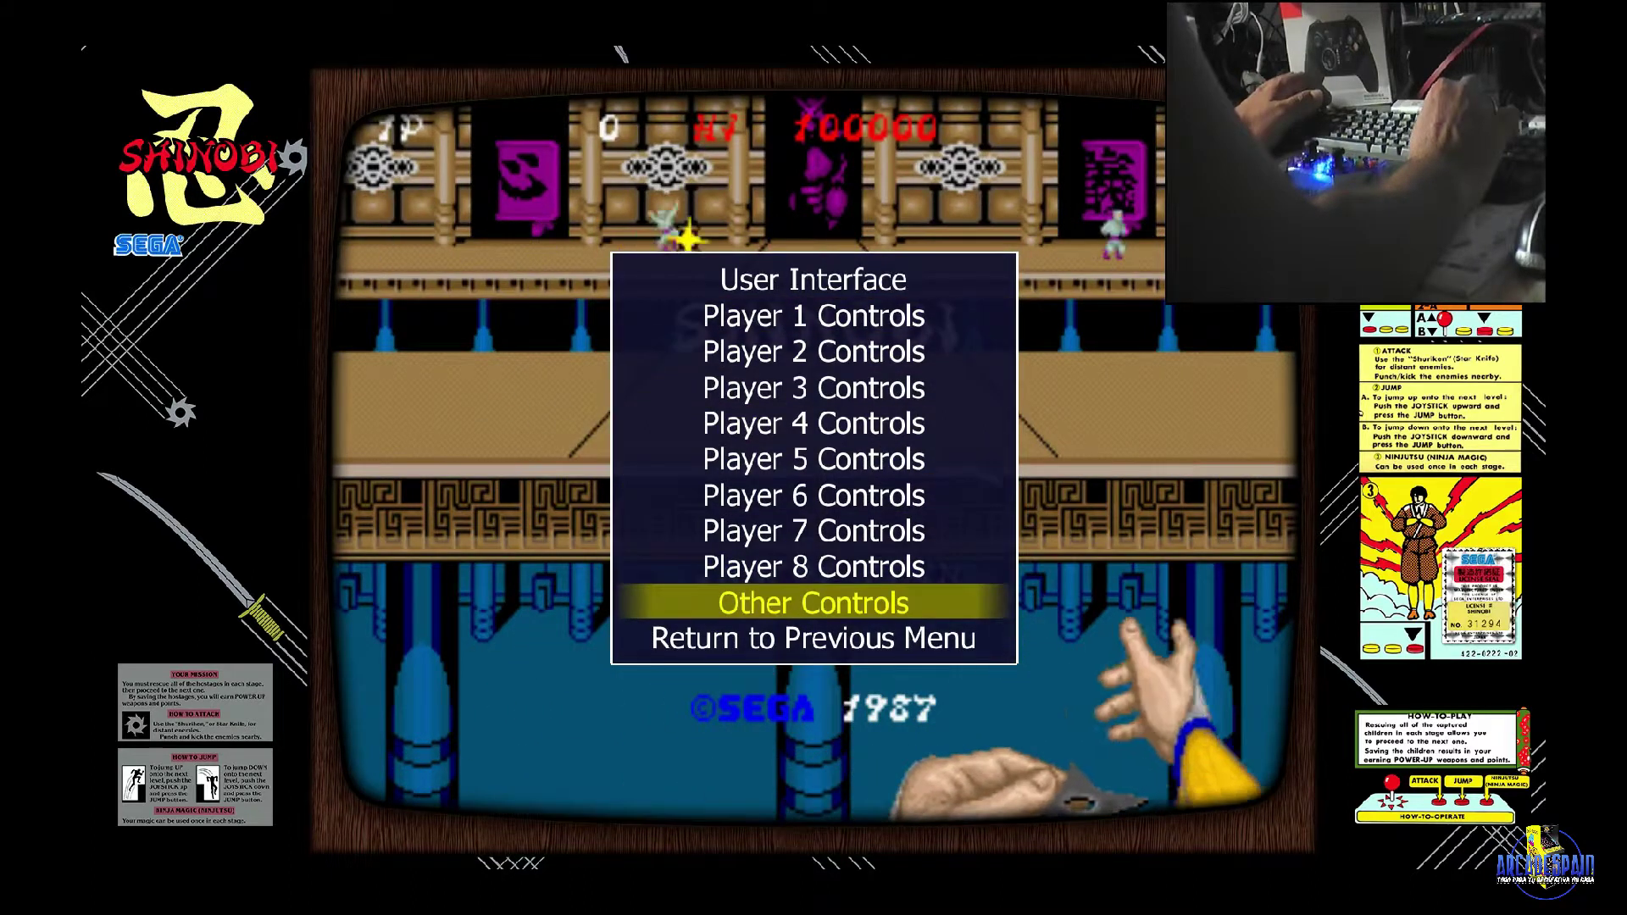
key(Return)
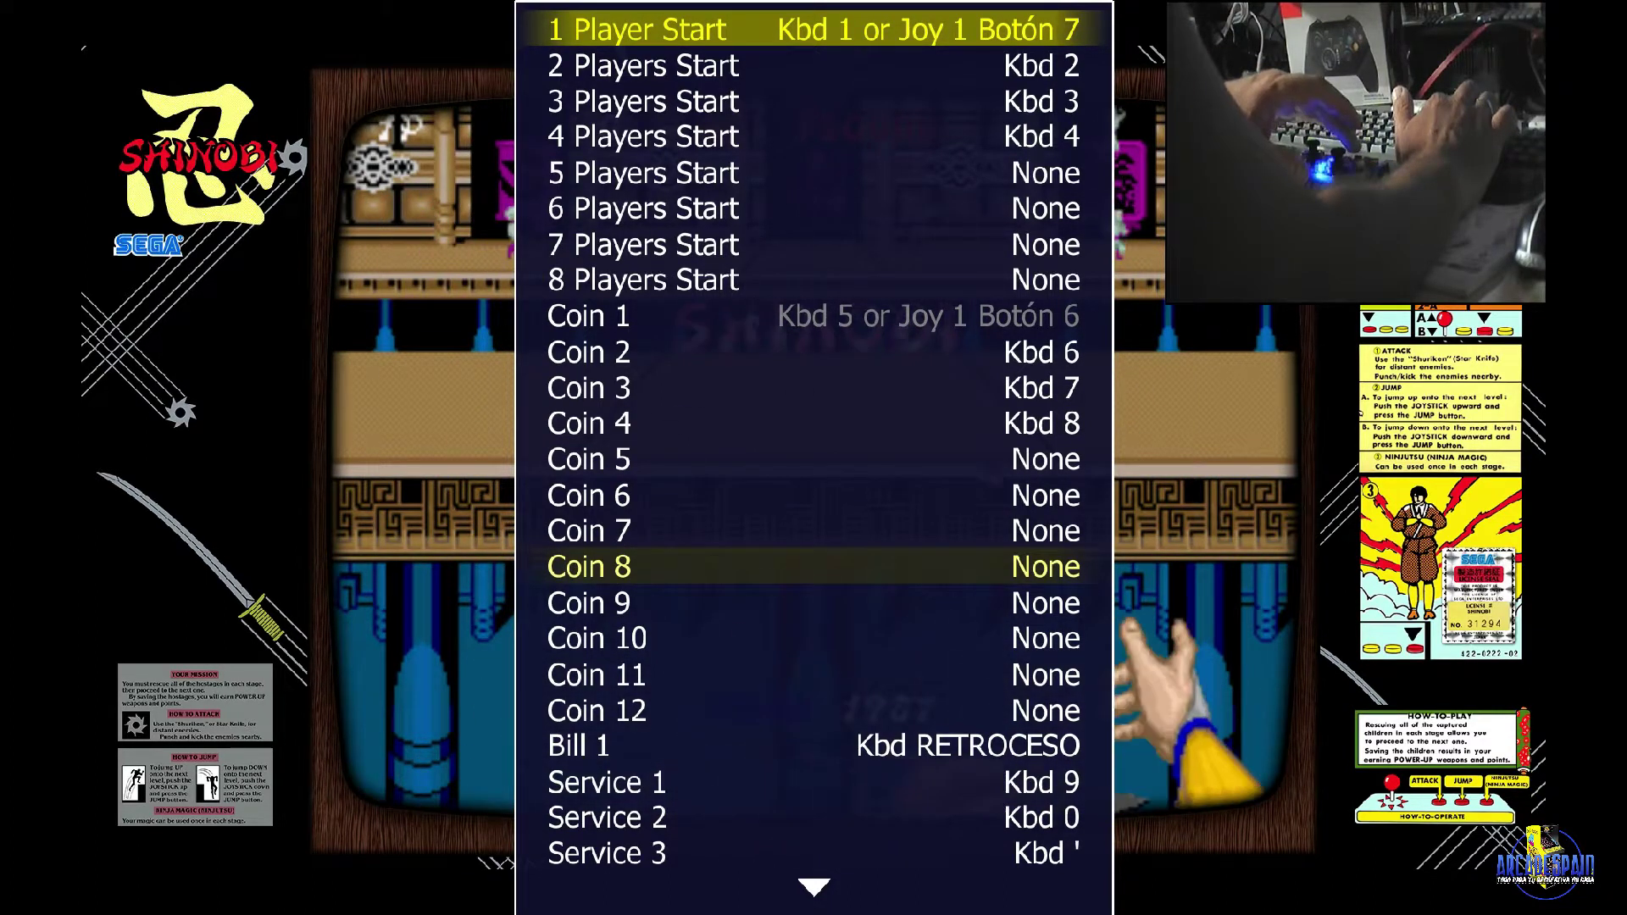
key(Return)
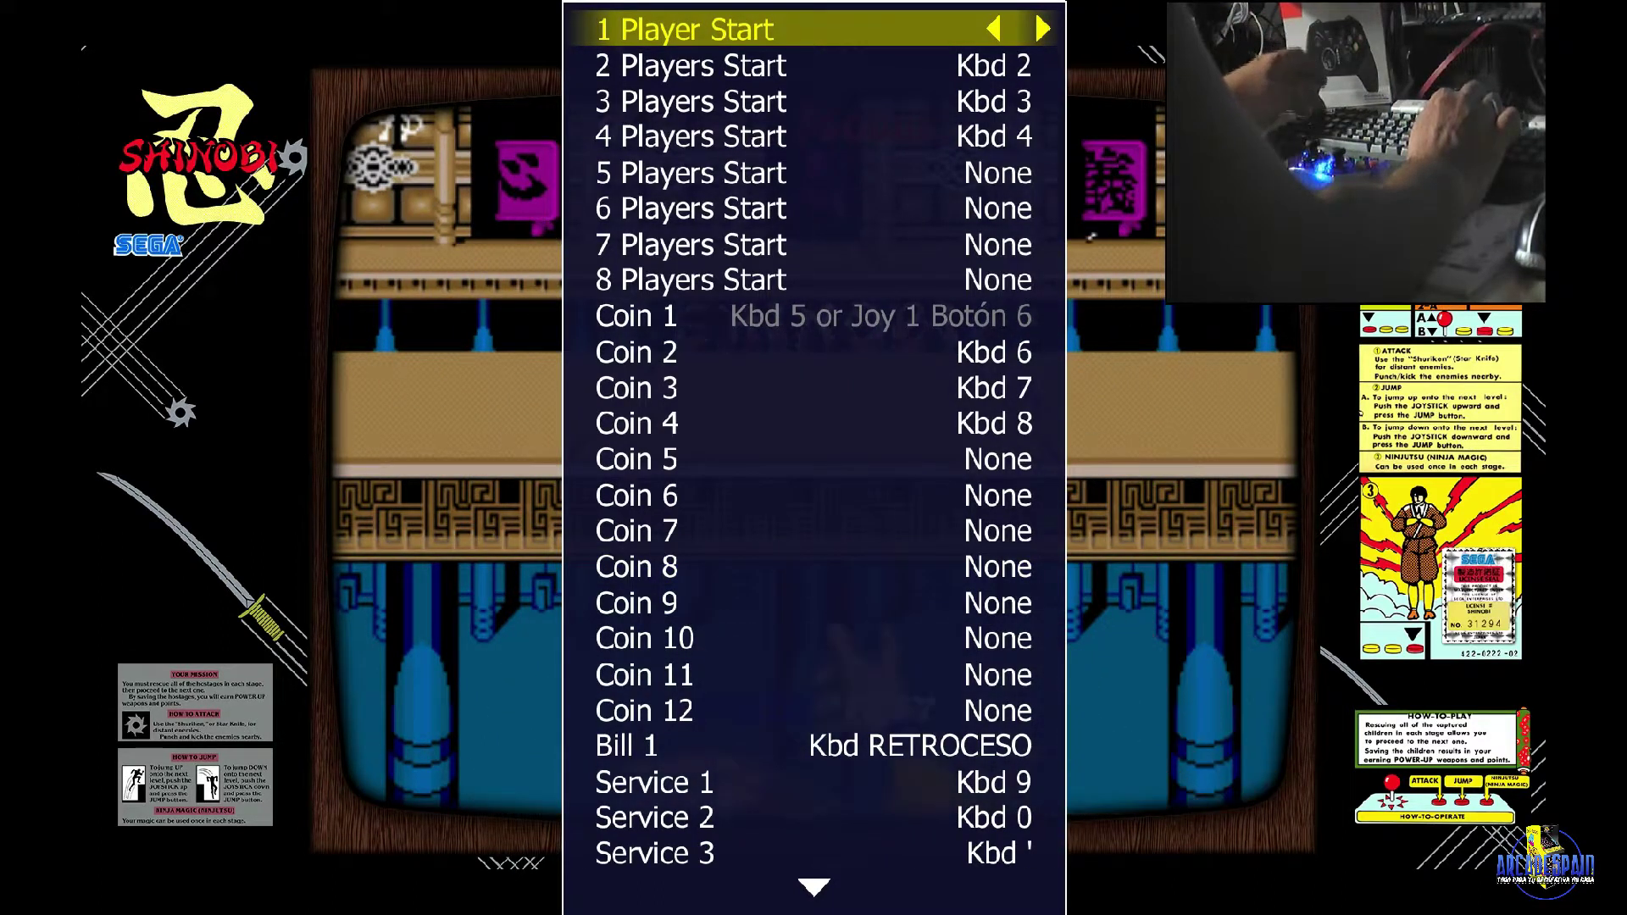
key(1)
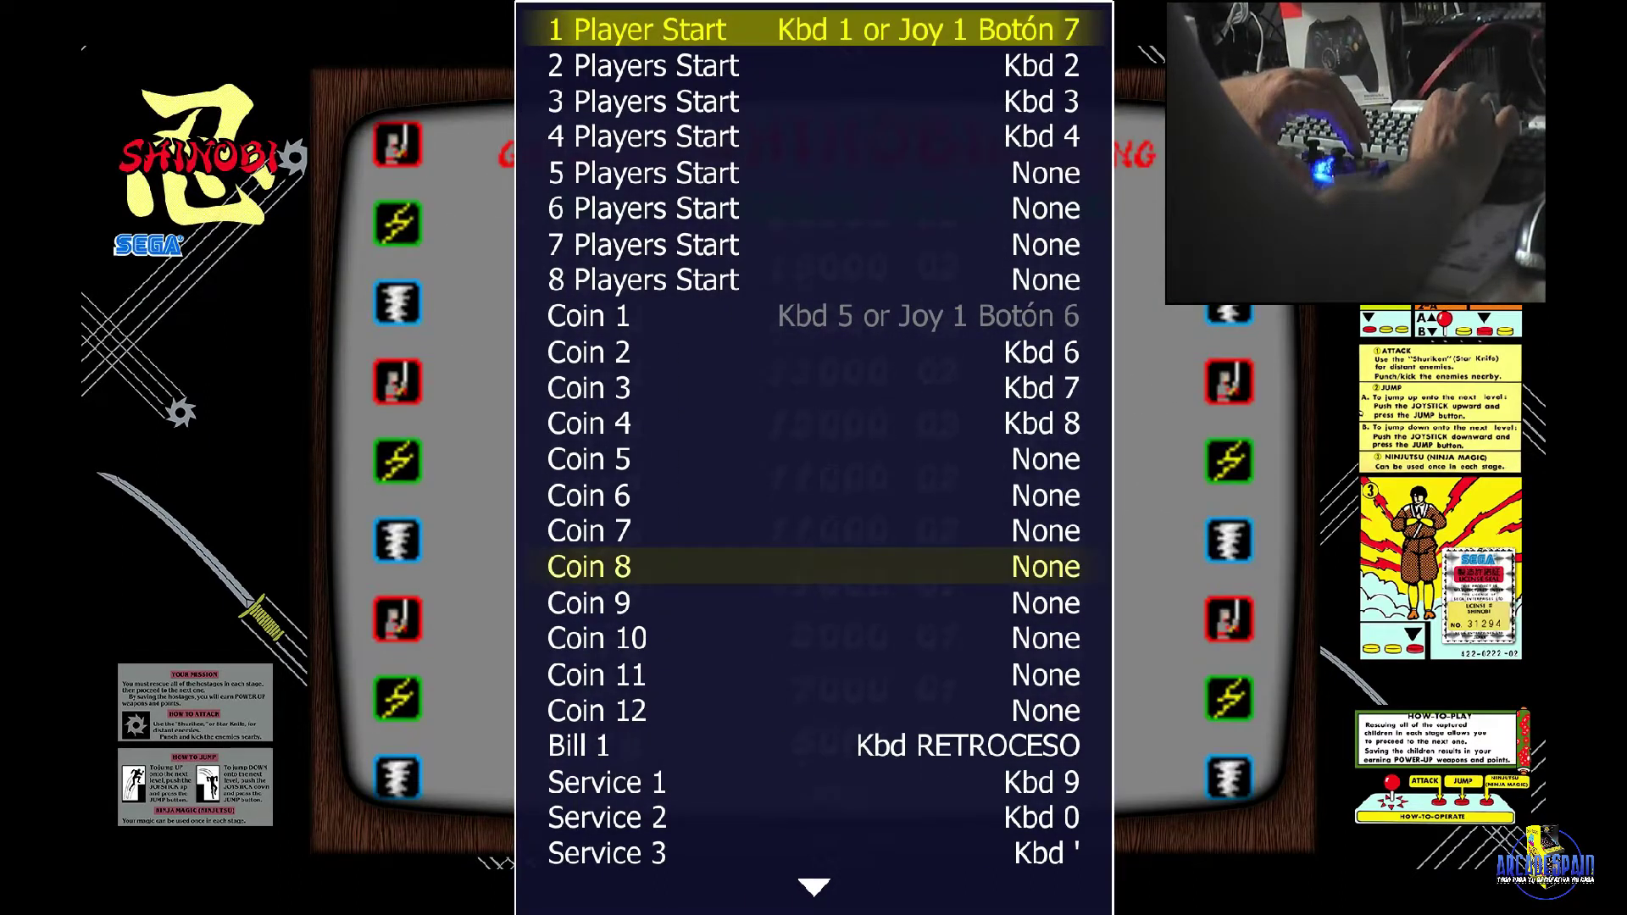
Assign Coin 1 to keyboard key 5 or Joy 1 Botón 6 and exit the input configuration back to the game.
key(Down)
key(Down)
key(Down)
key(Down)
key(Down)
key(Down)
key(Down)
key(Down)
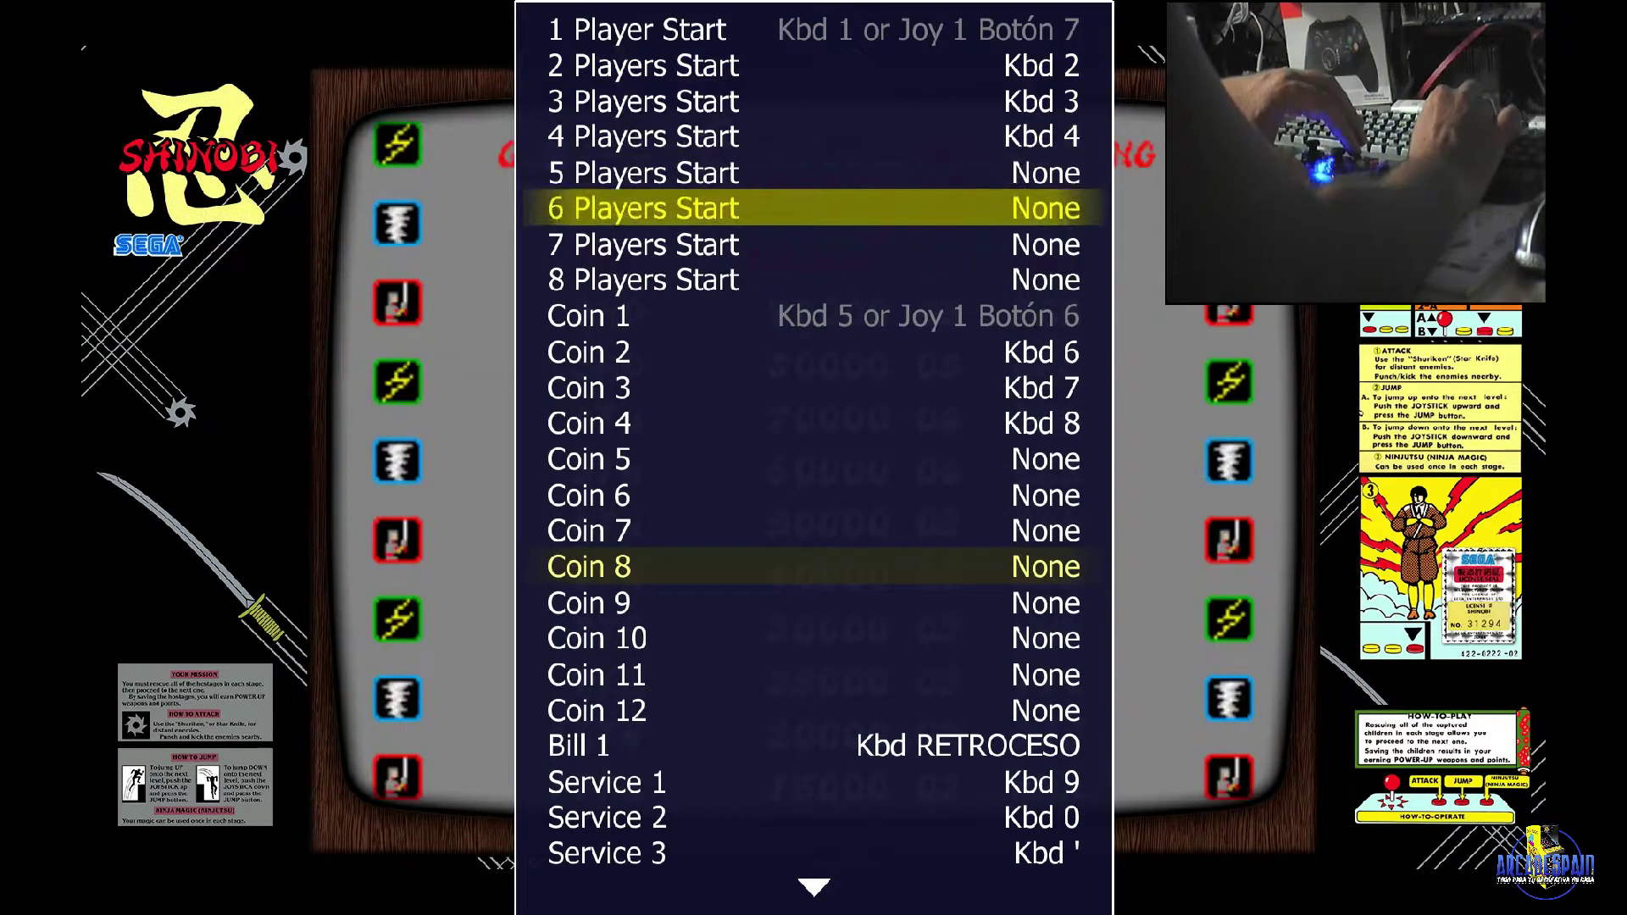
key(Return)
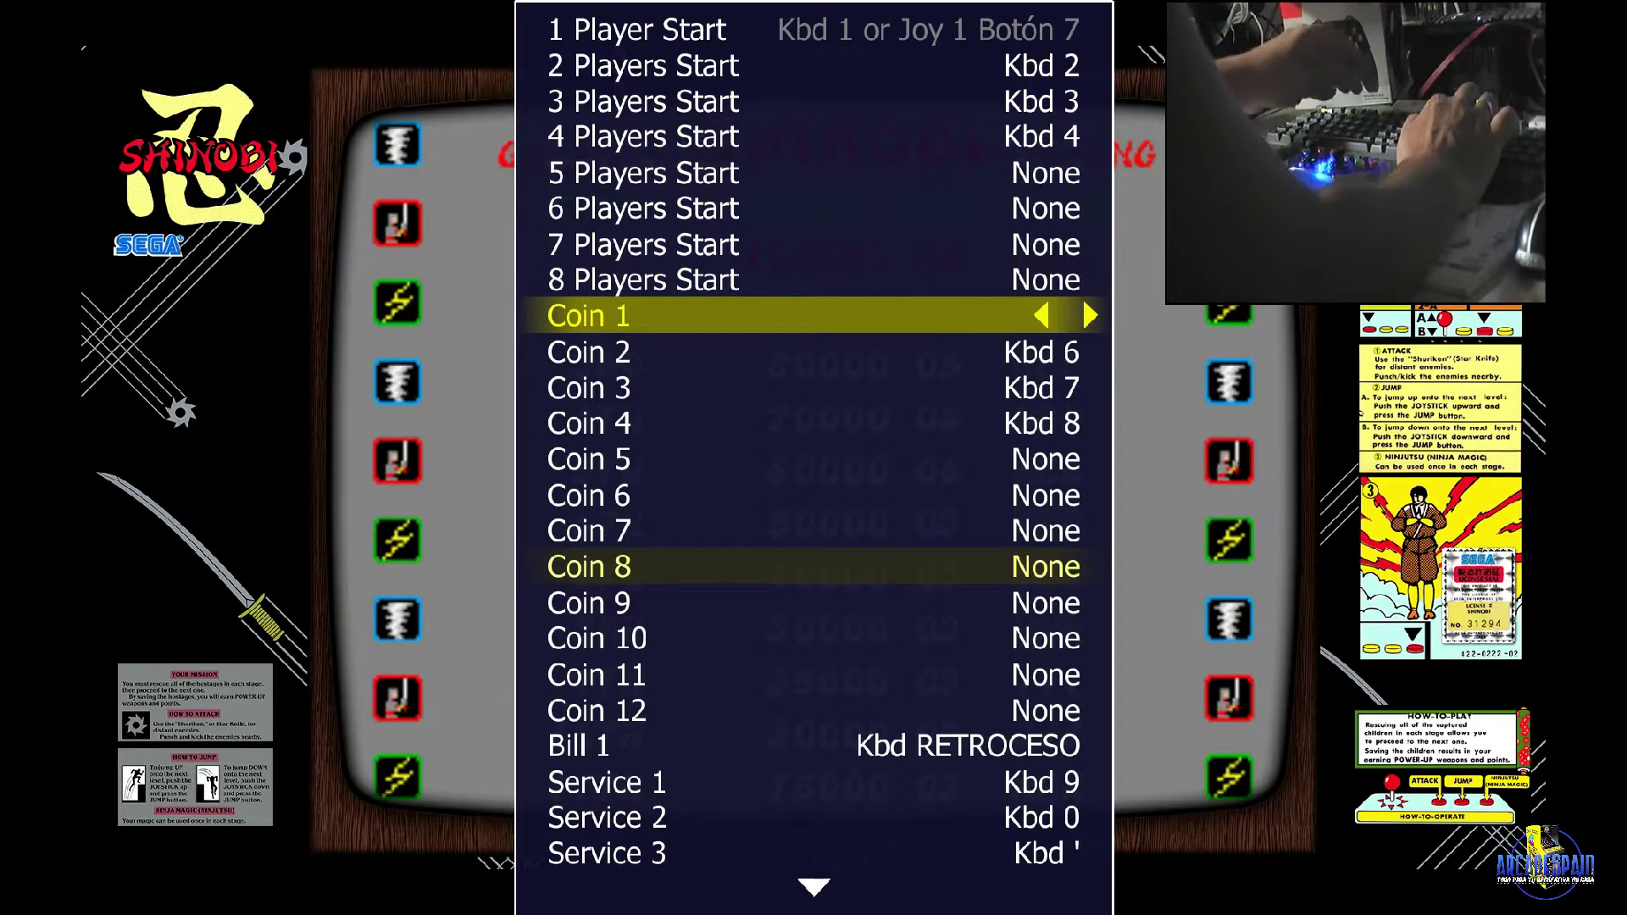
key(5)
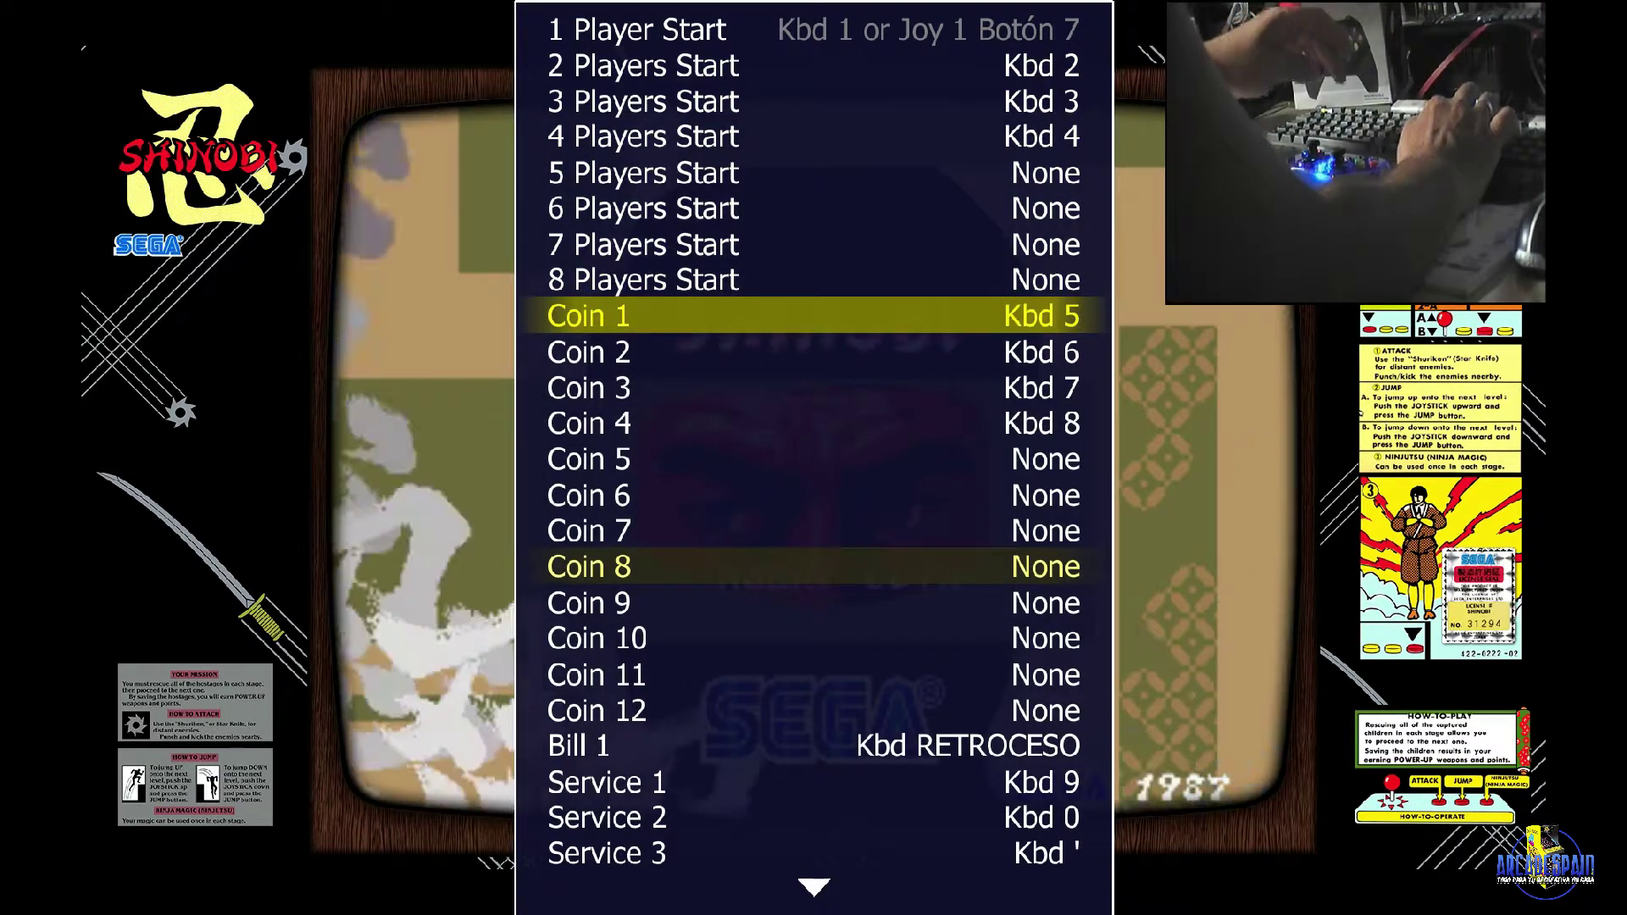
key(Return)
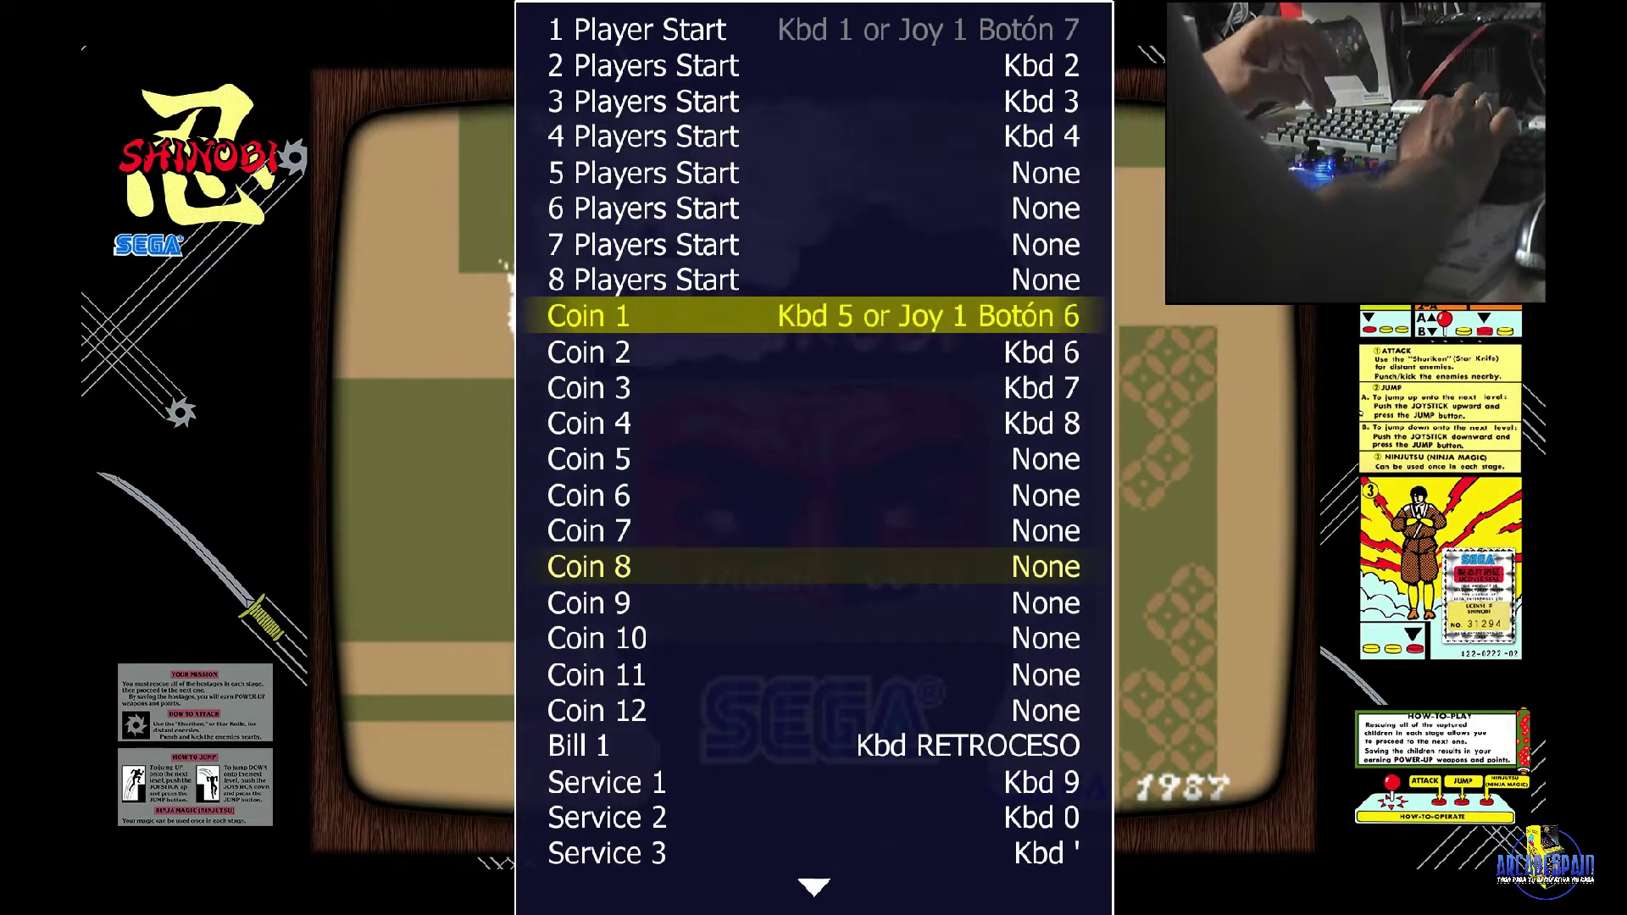
key(Escape)
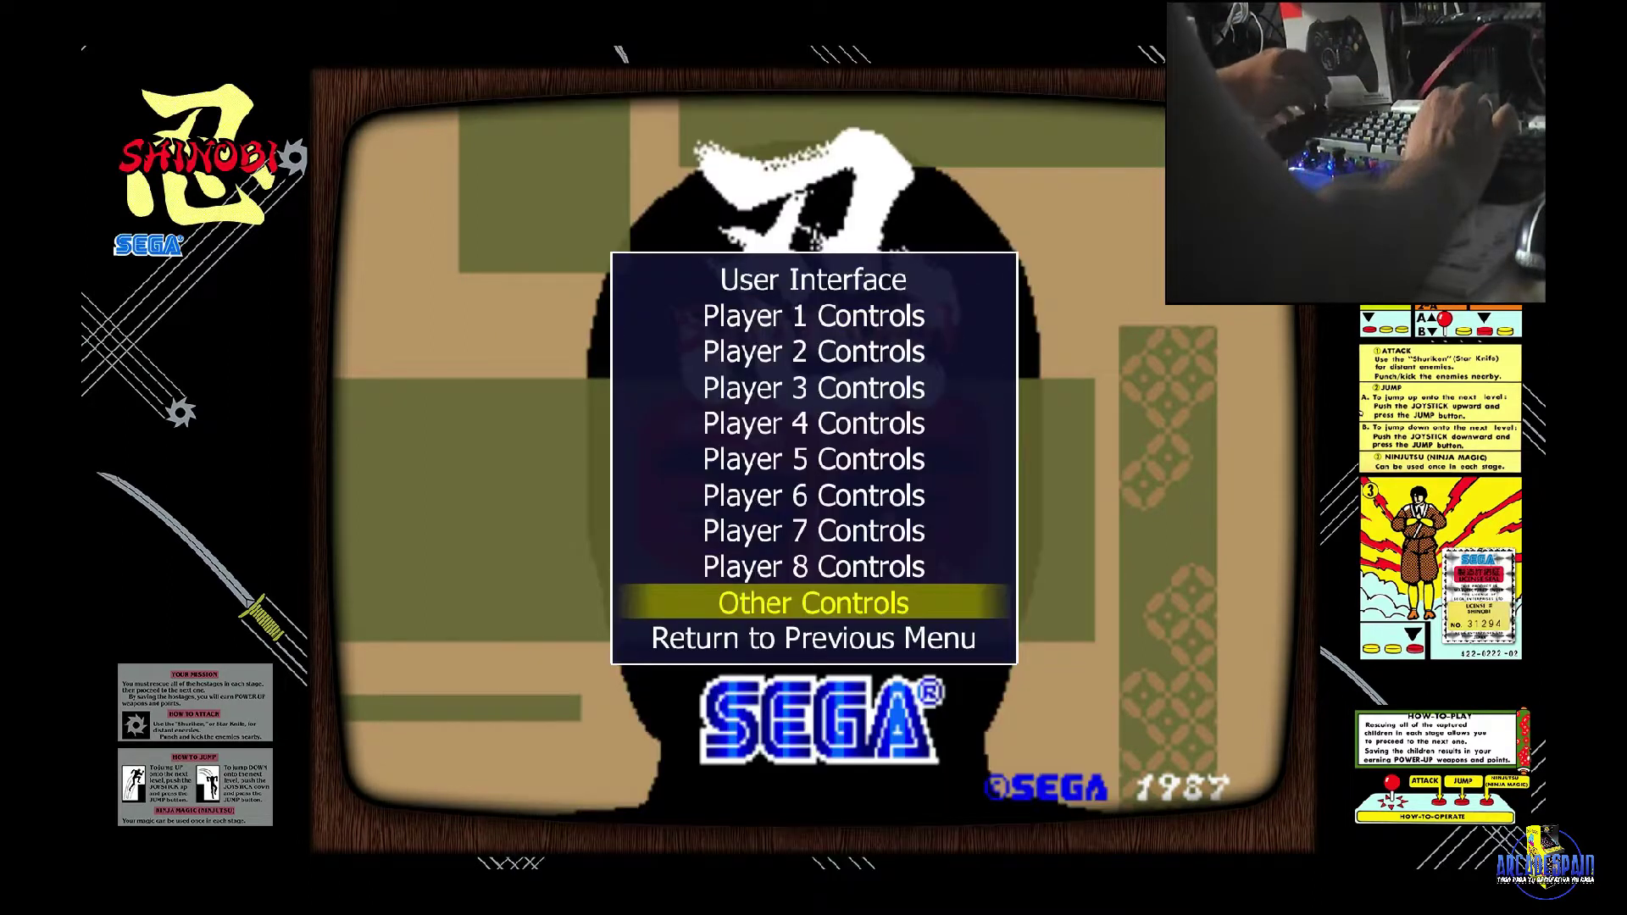
key(Escape)
key(Escape)
Insert three credits in Shinobi and start a one-player game.
key(1)
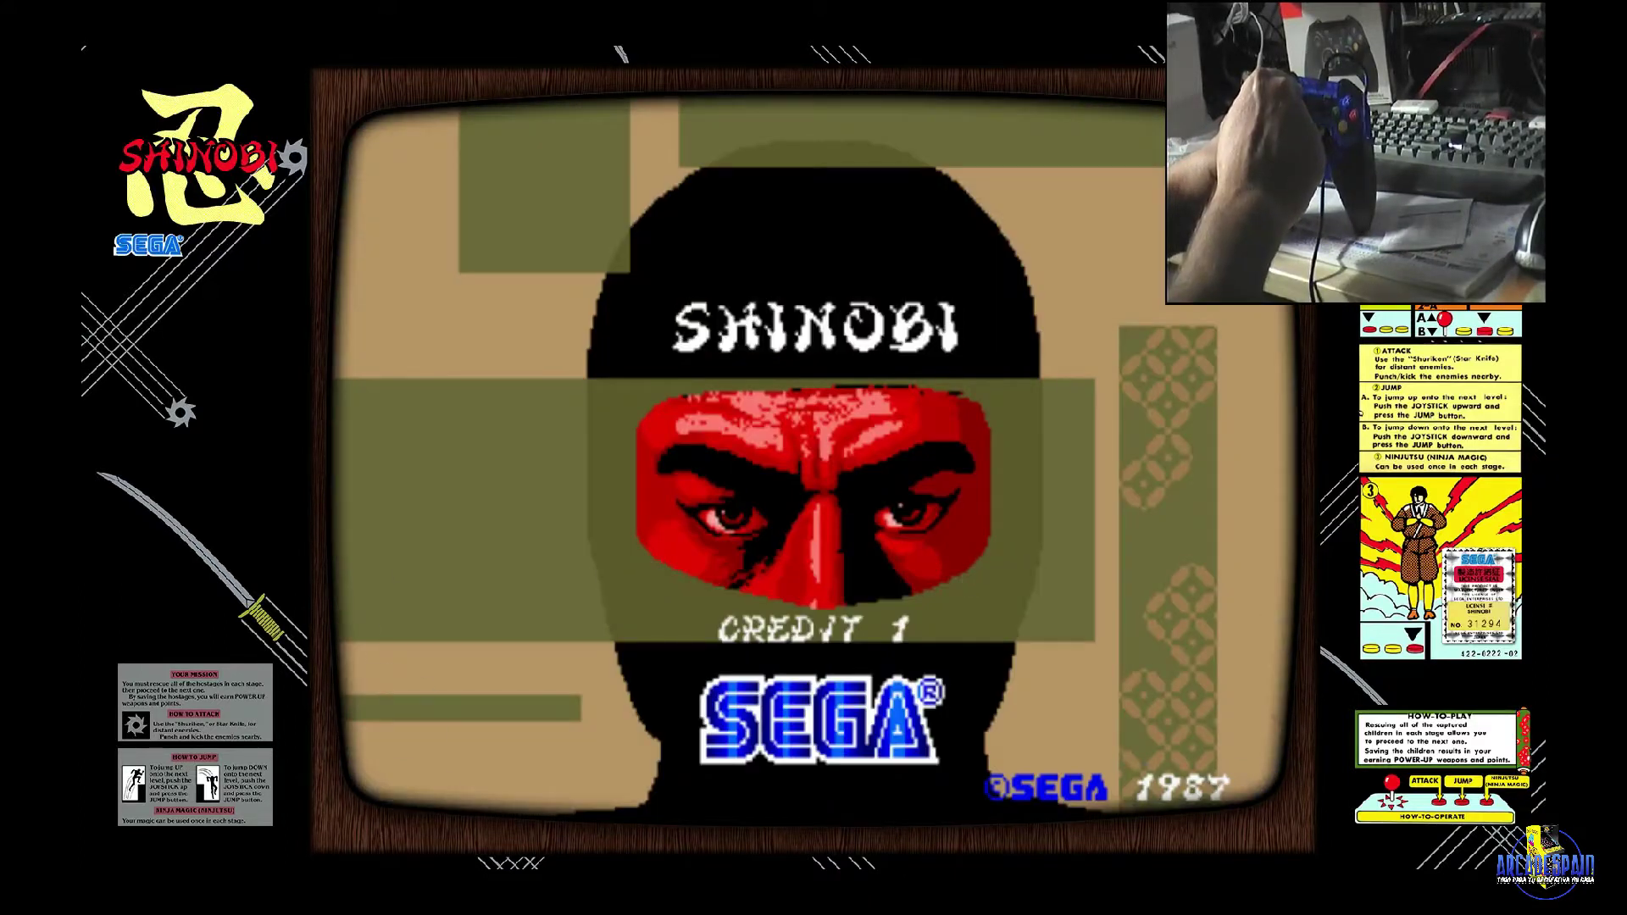
key(5)
key(5)
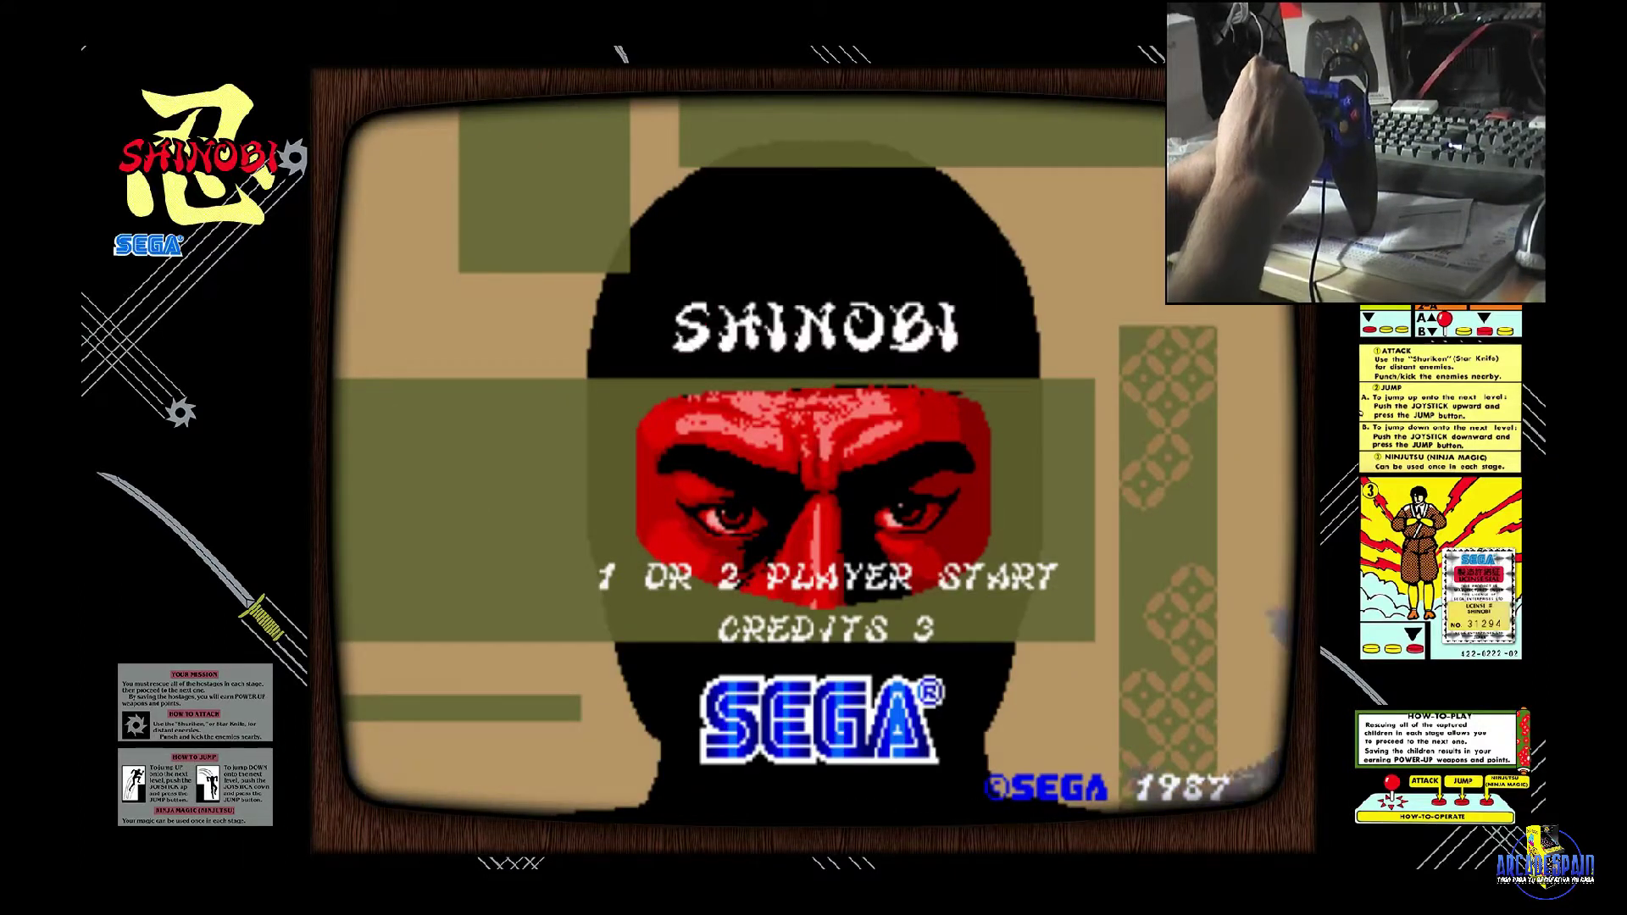
key(1)
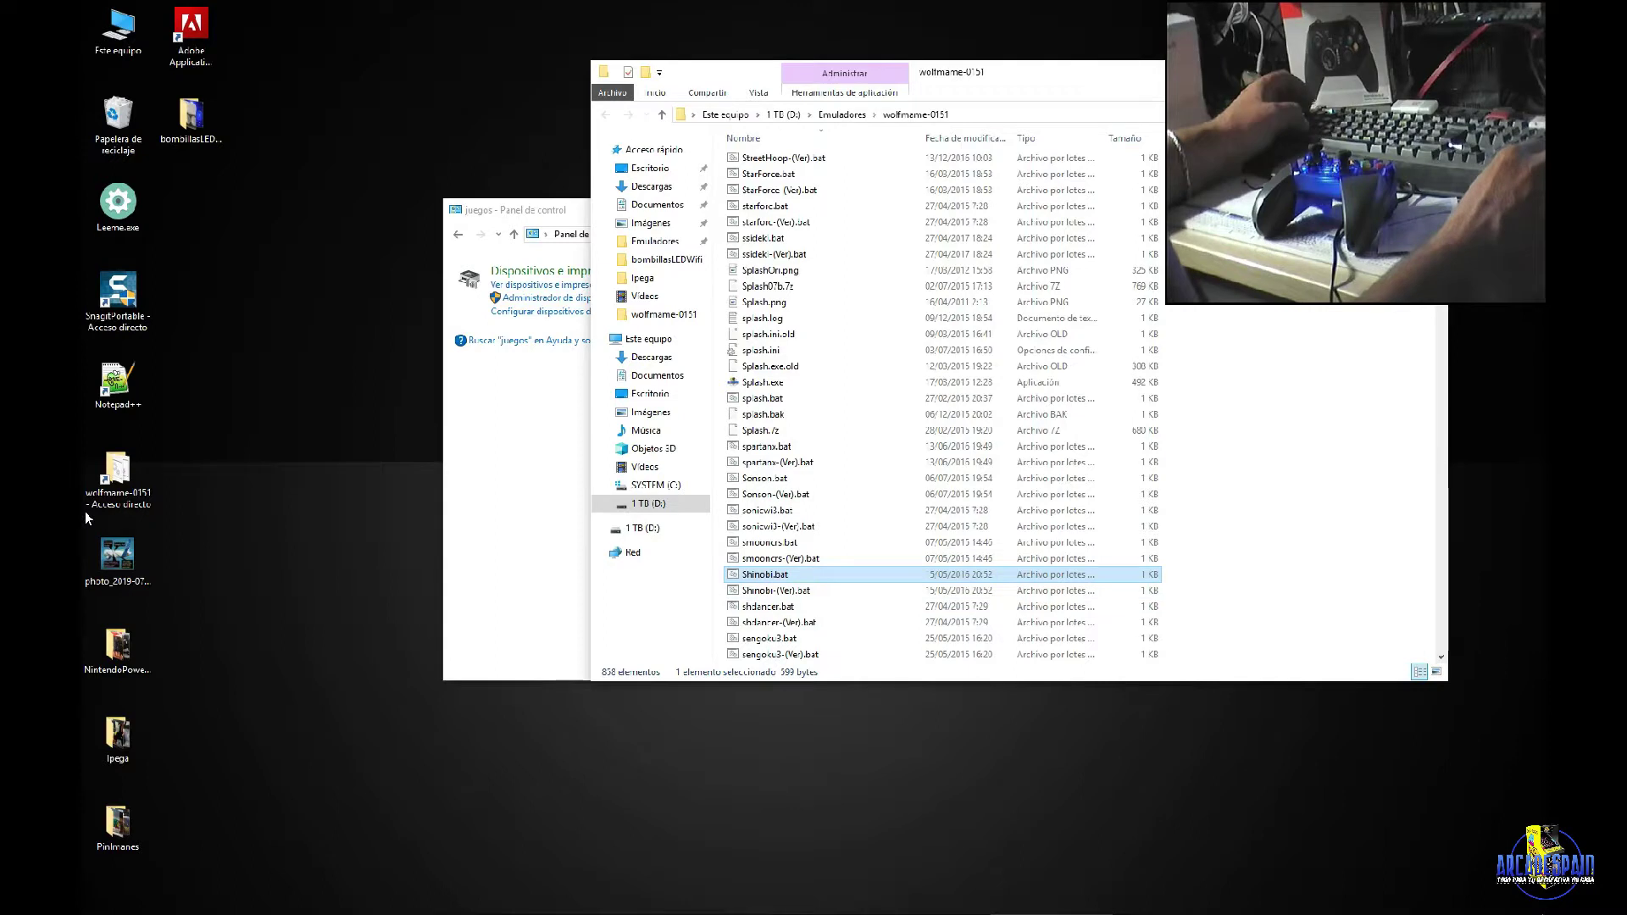
Switch to the Windows Control Panel and open the properties of the XBOX 360 For Windows controller from the USB game device settings.
key(super)
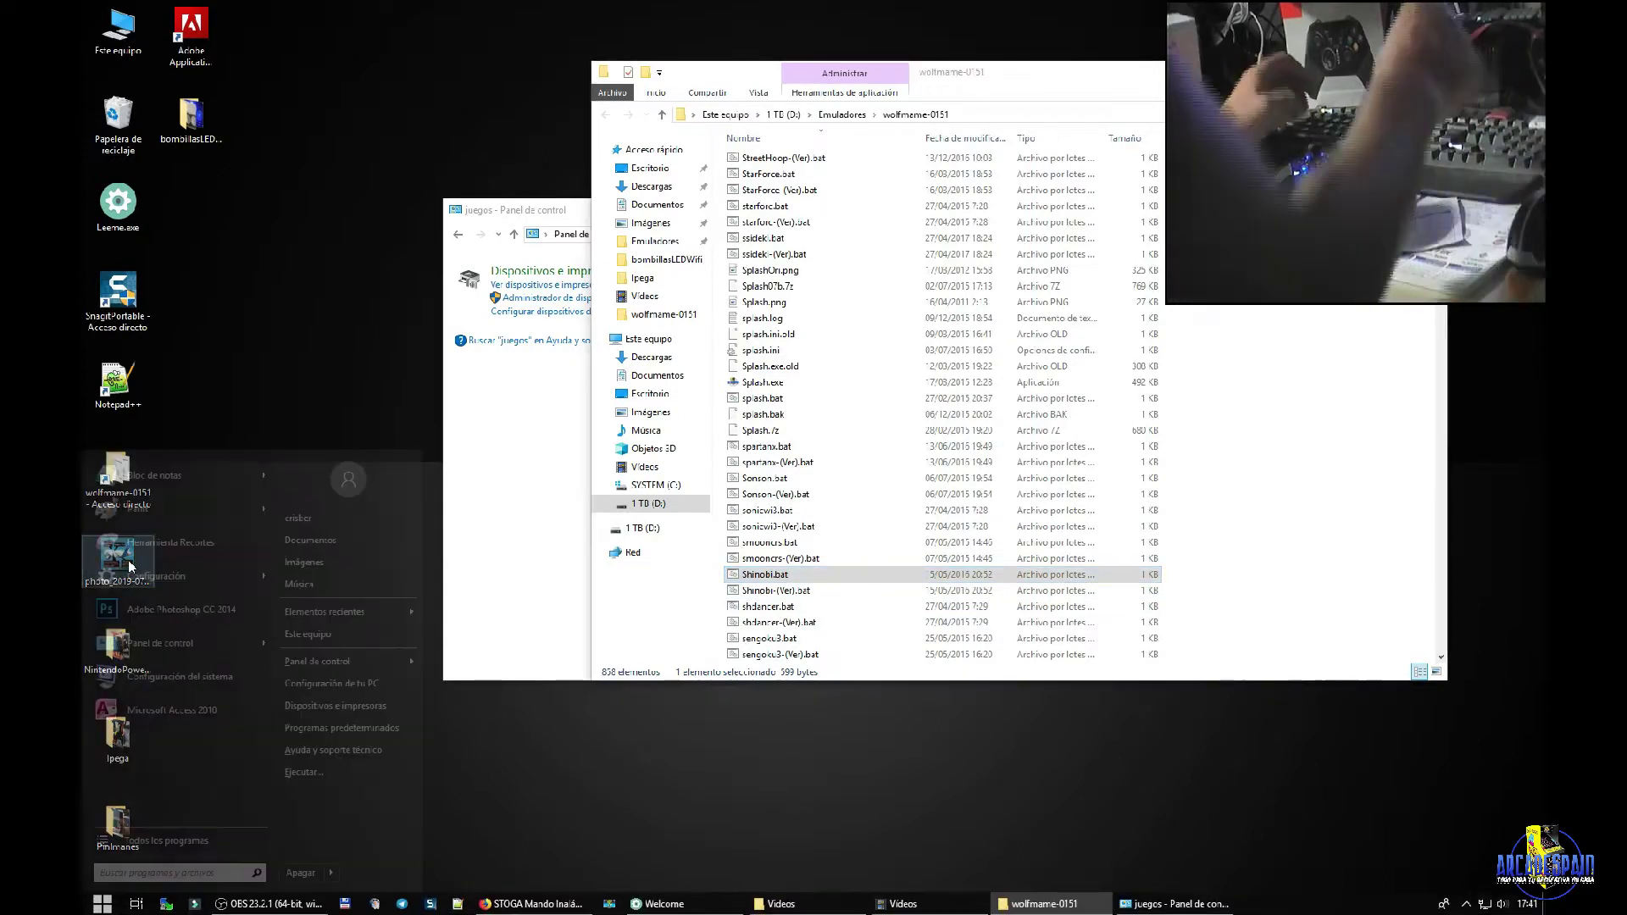
text(pane)
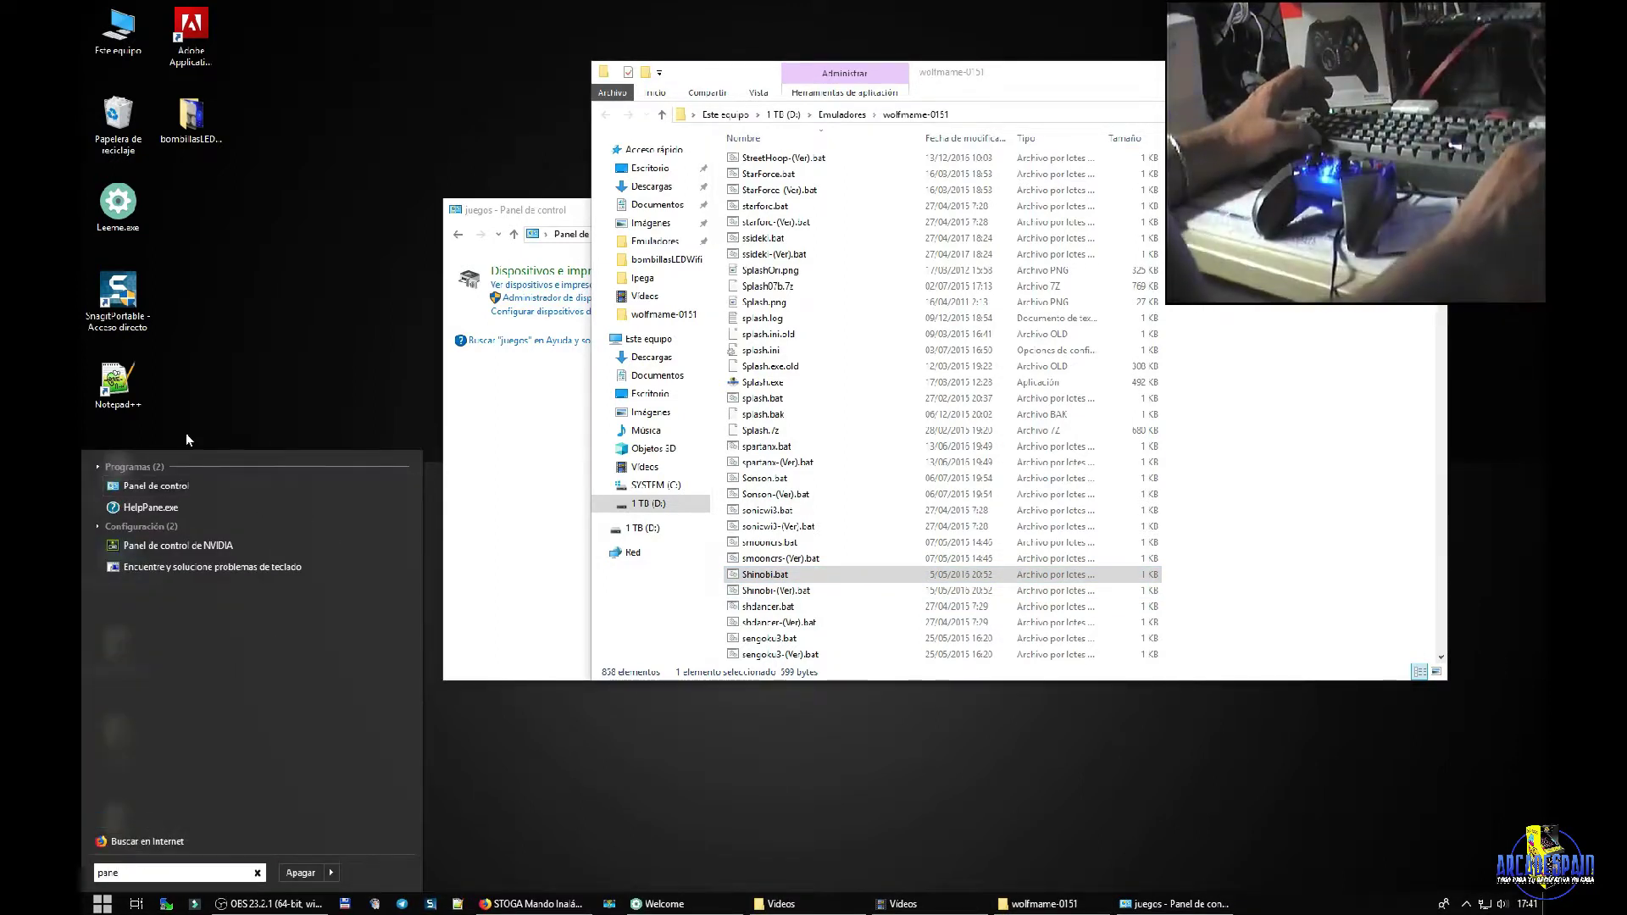
click(193, 484)
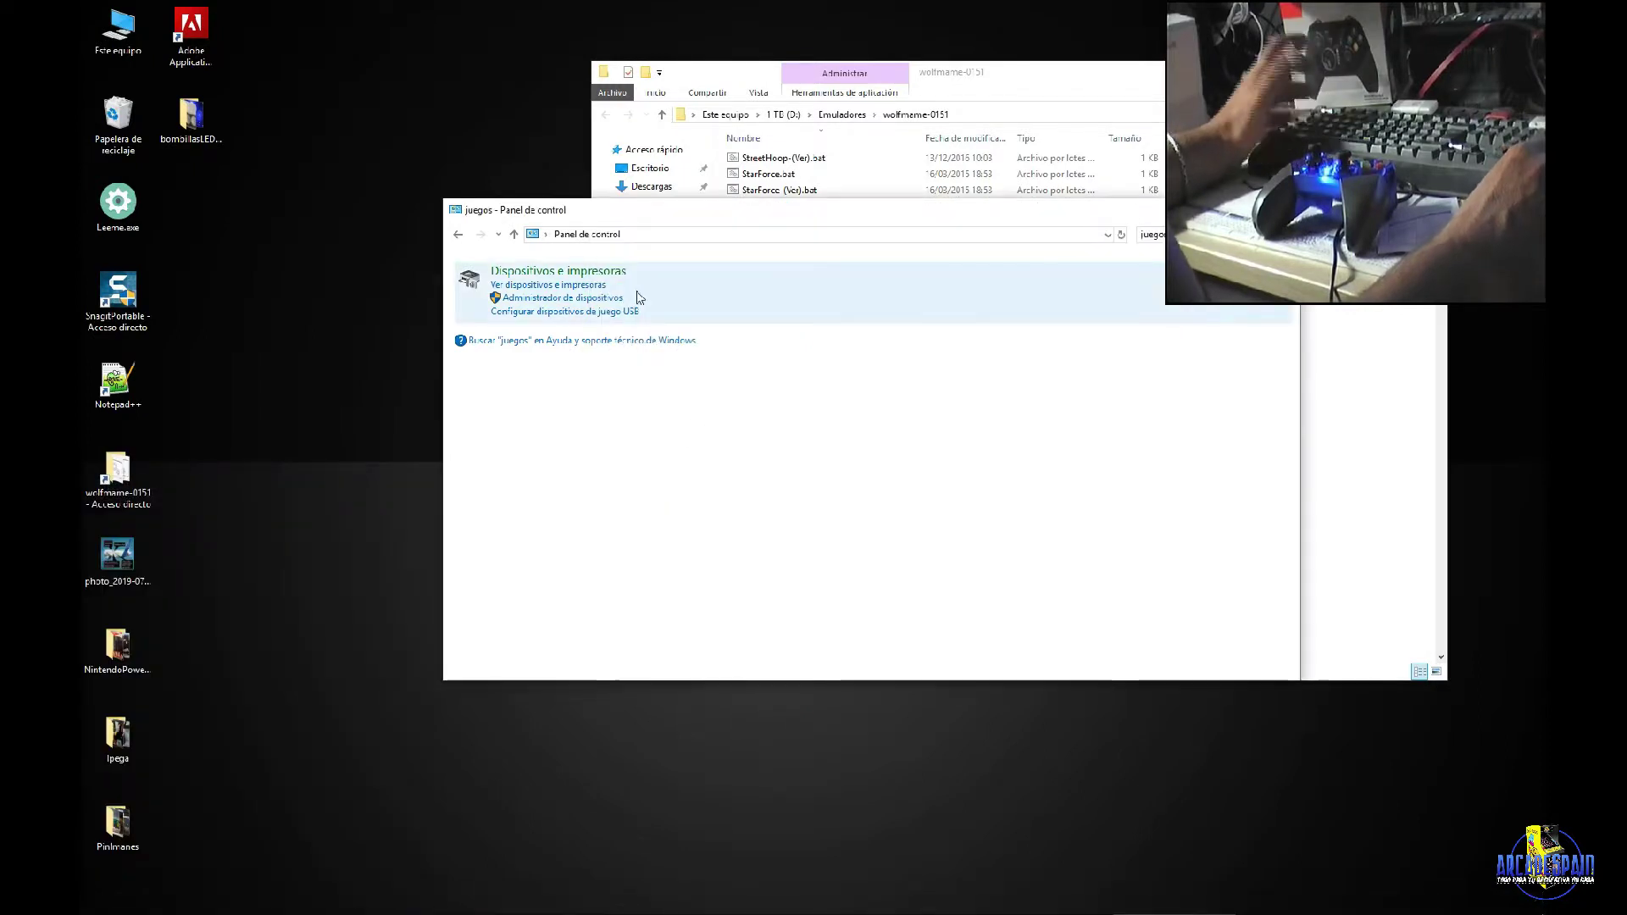
click(608, 312)
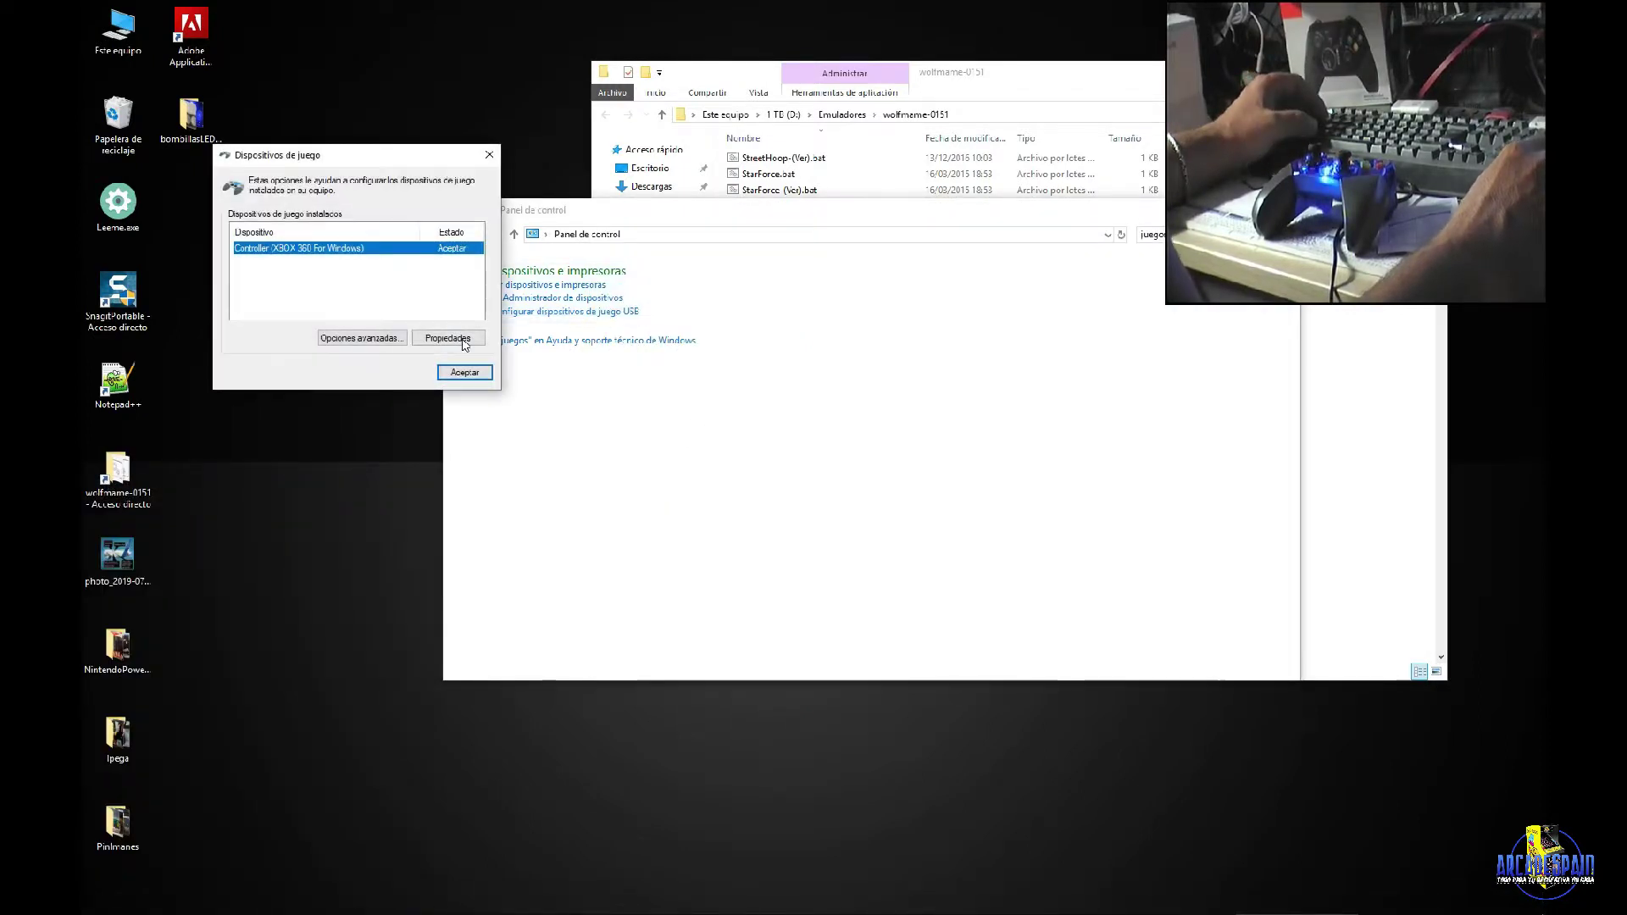
click(465, 339)
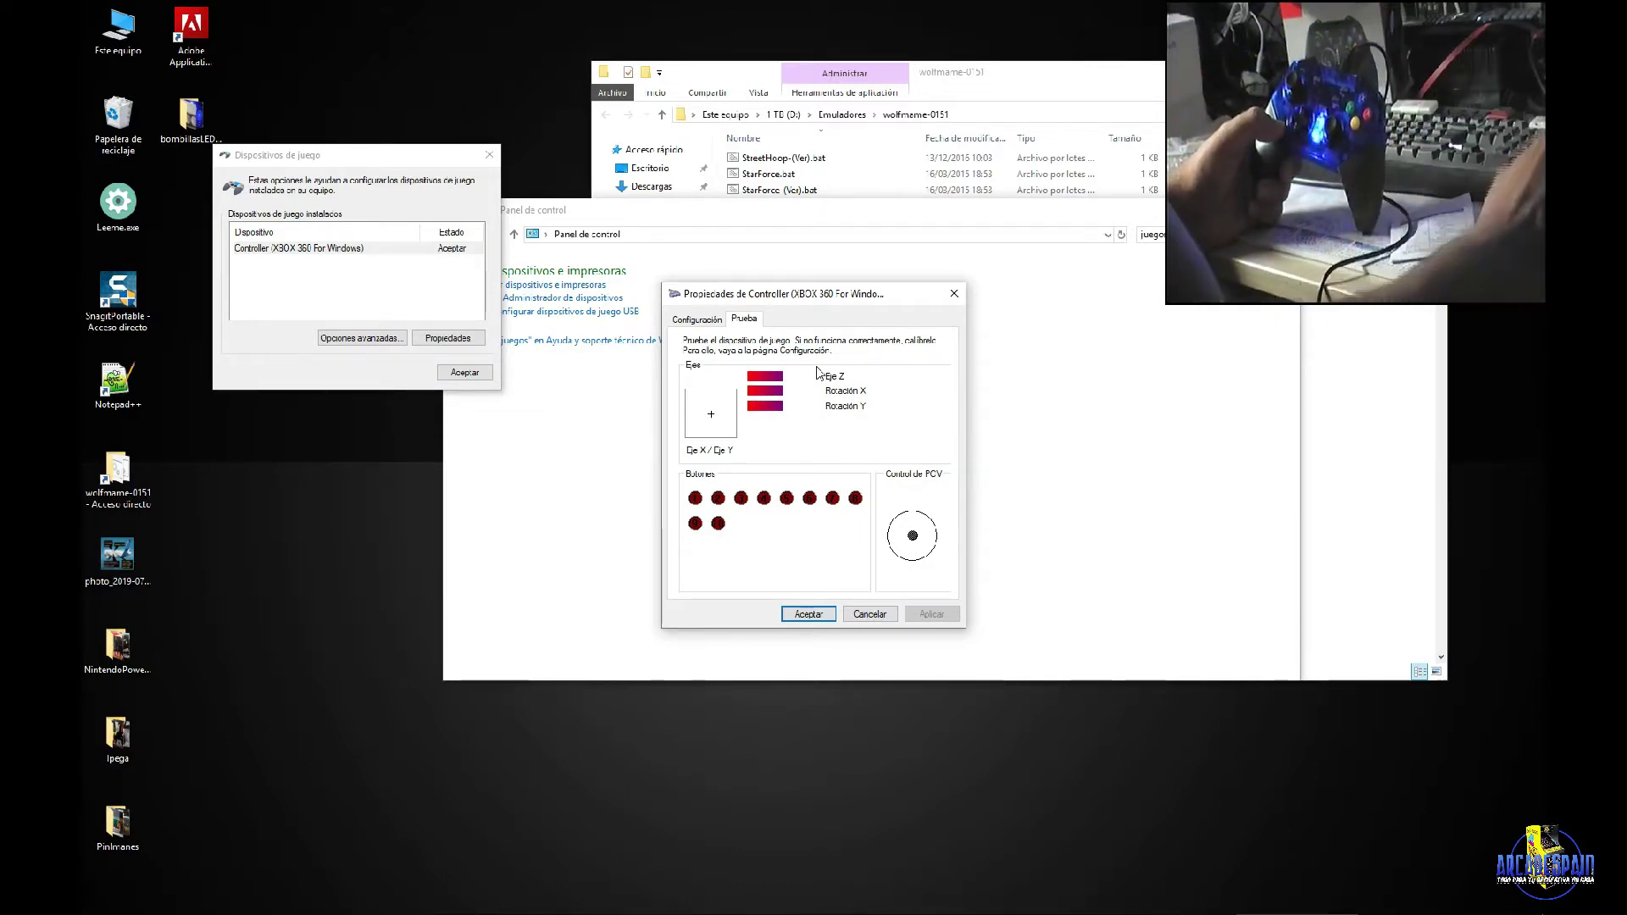
Check the STOGA controller's web page in Firefox, and close the controller properties and game devices dialogs.
mouse_move(555, 914)
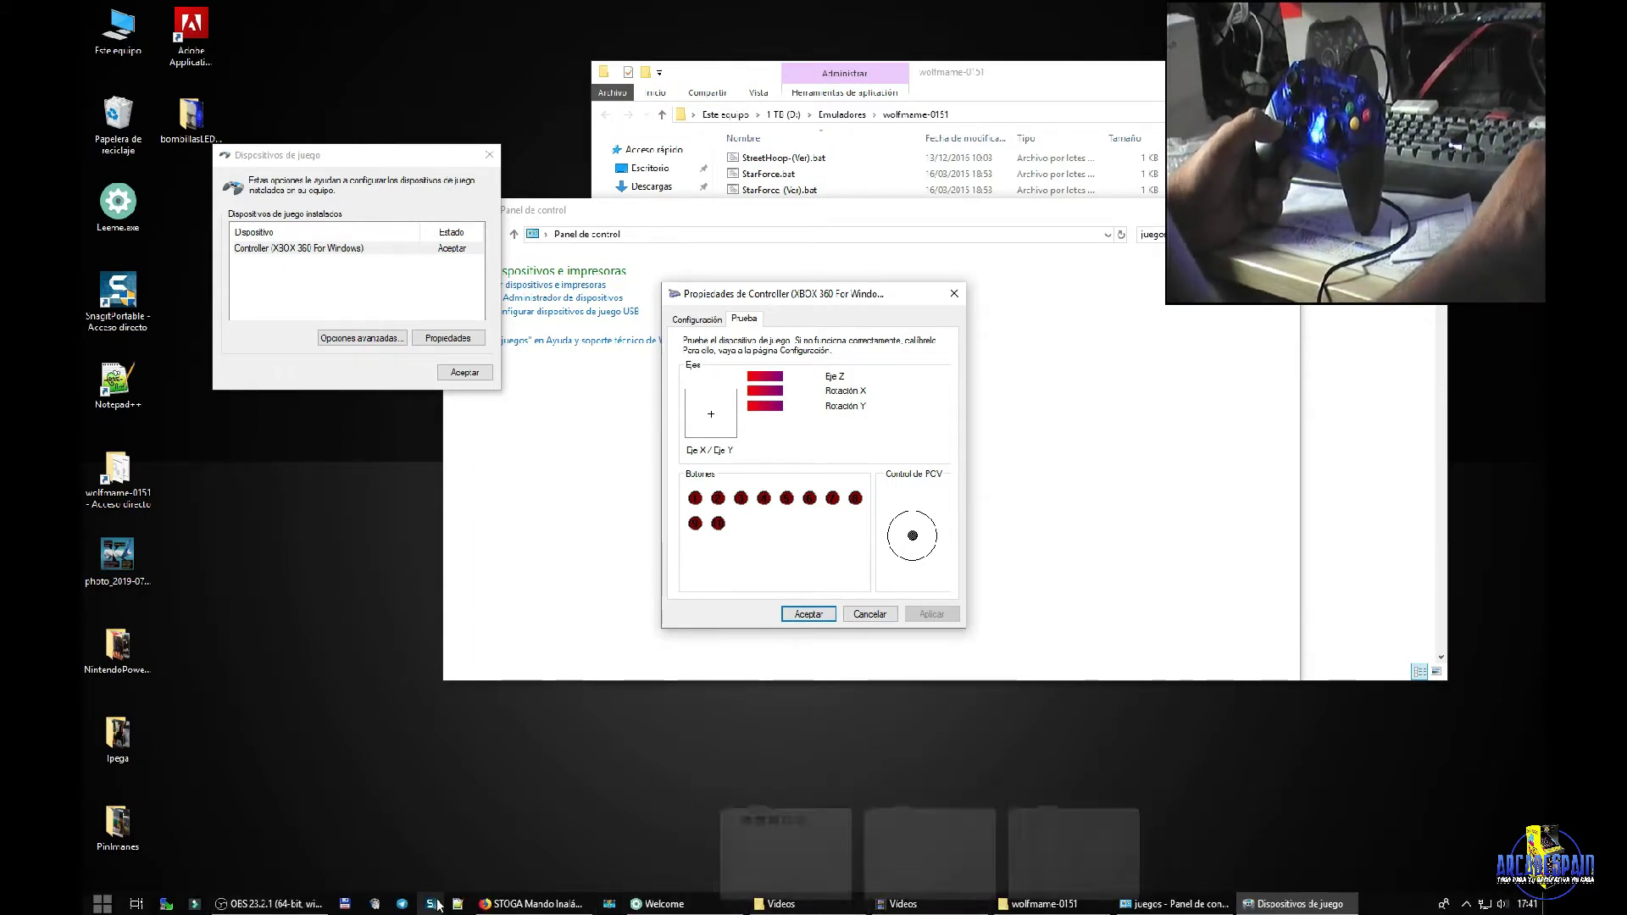
click(534, 907)
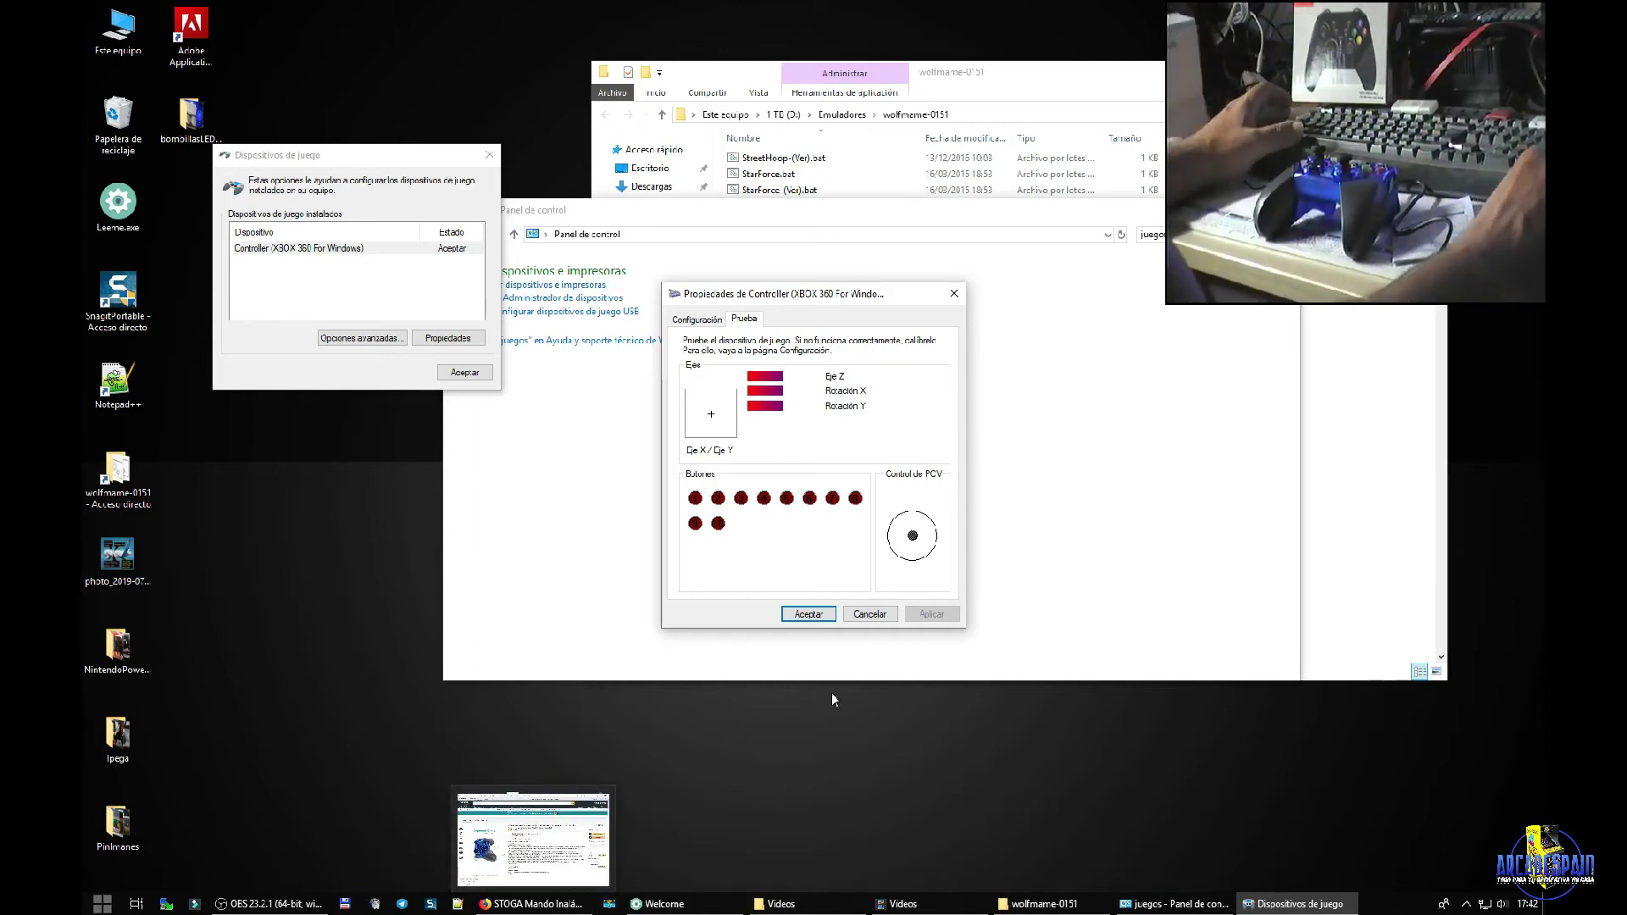
click(810, 616)
click(464, 373)
mouse_move(263, 911)
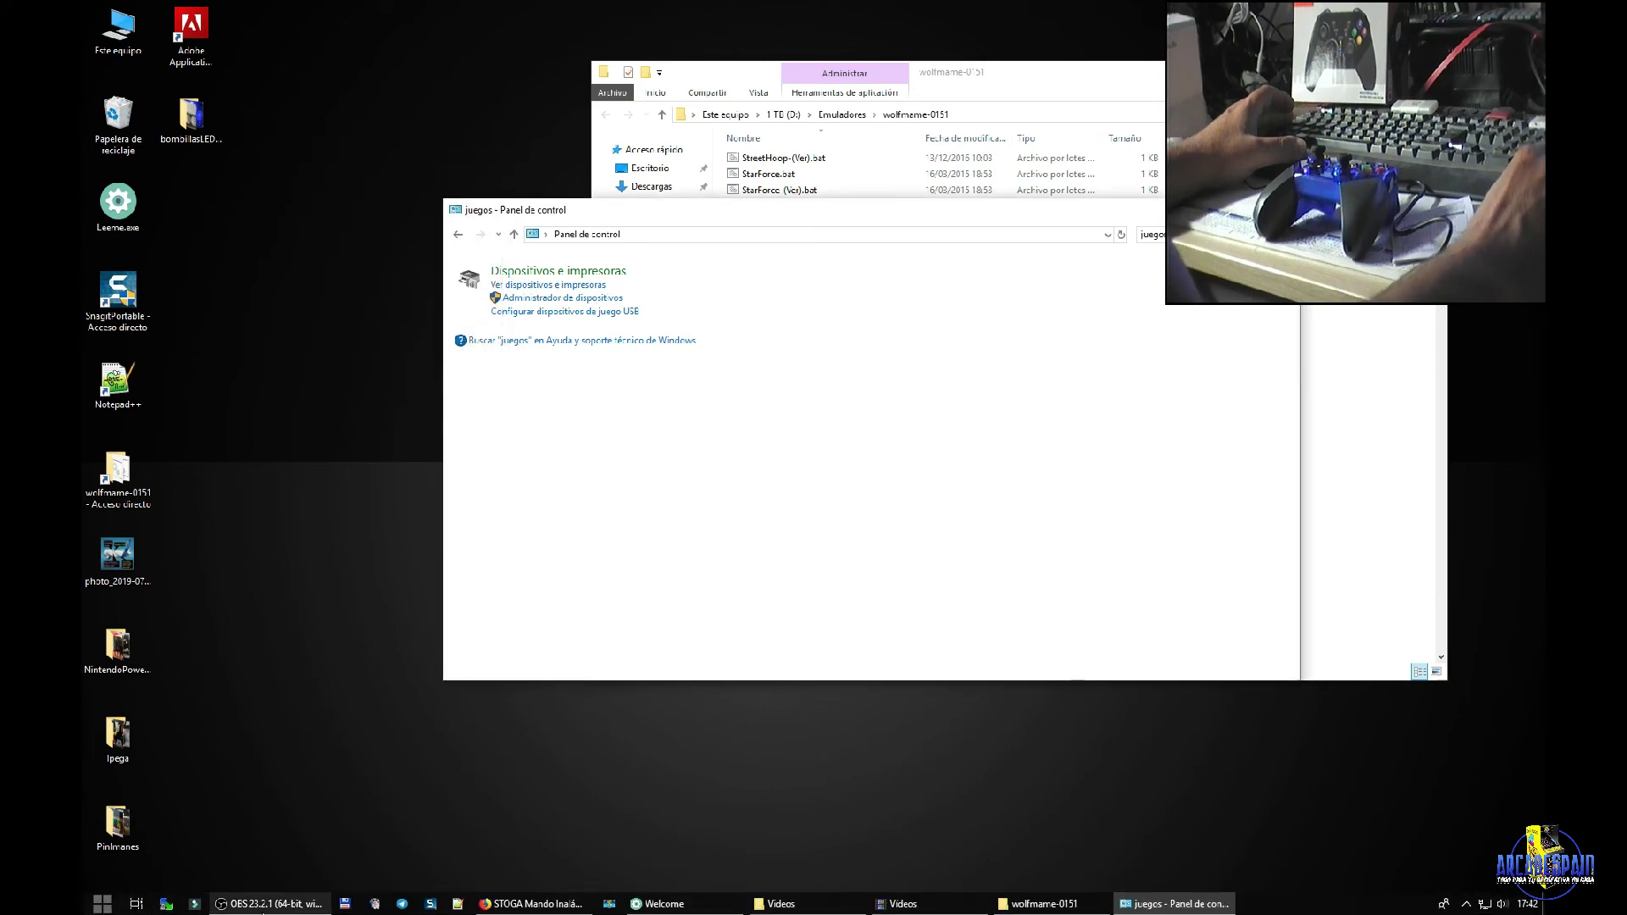
key(alt)
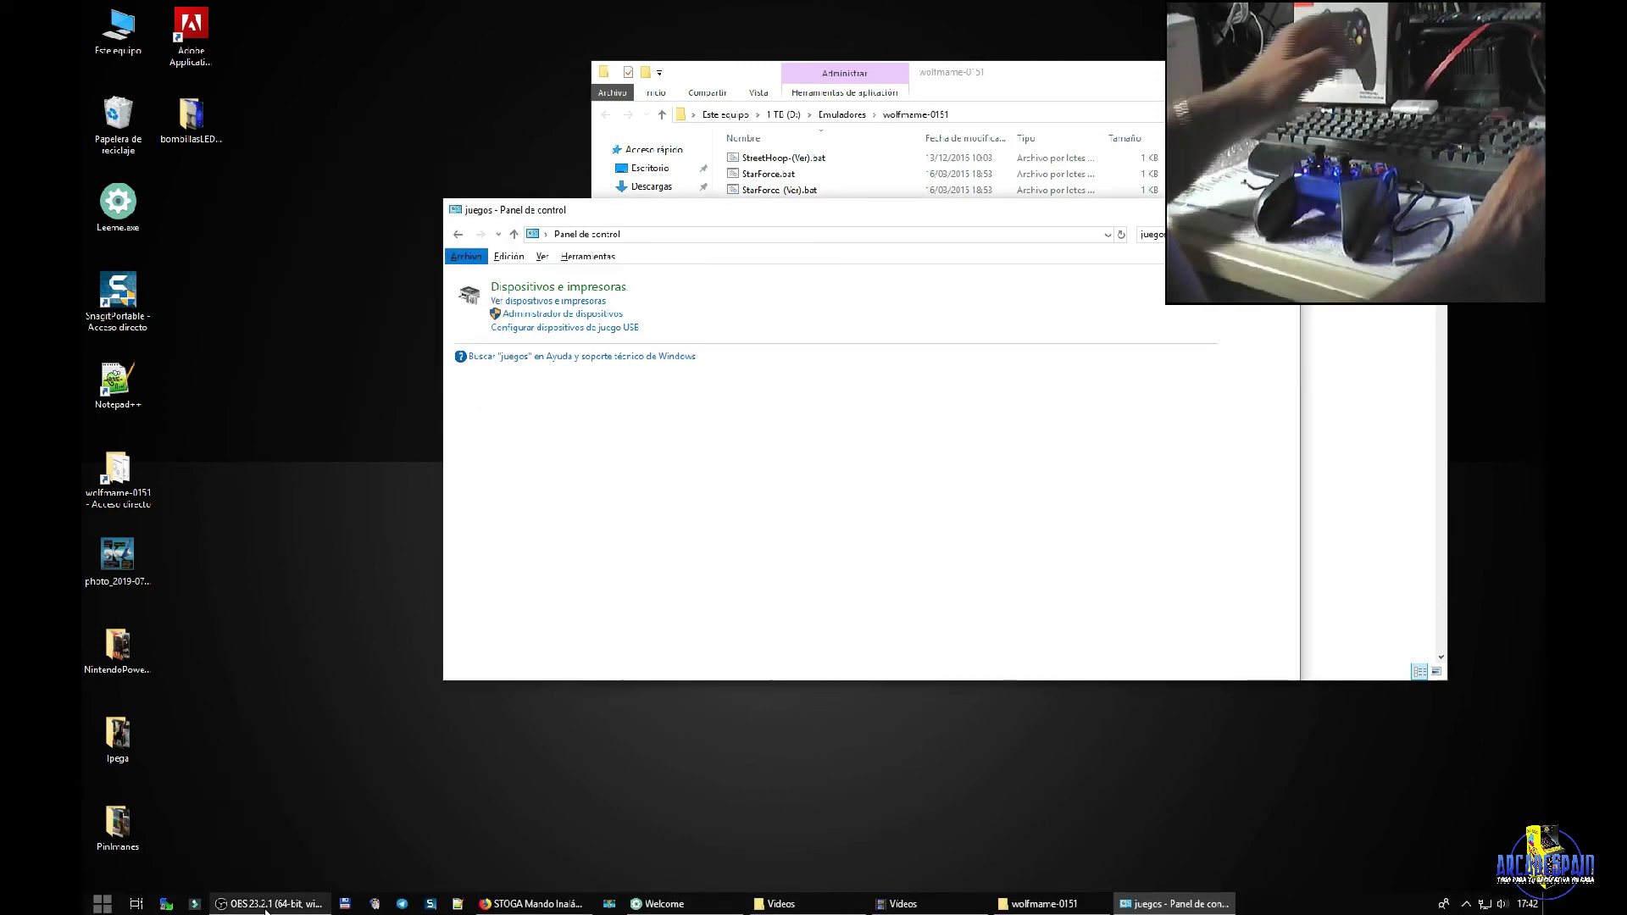